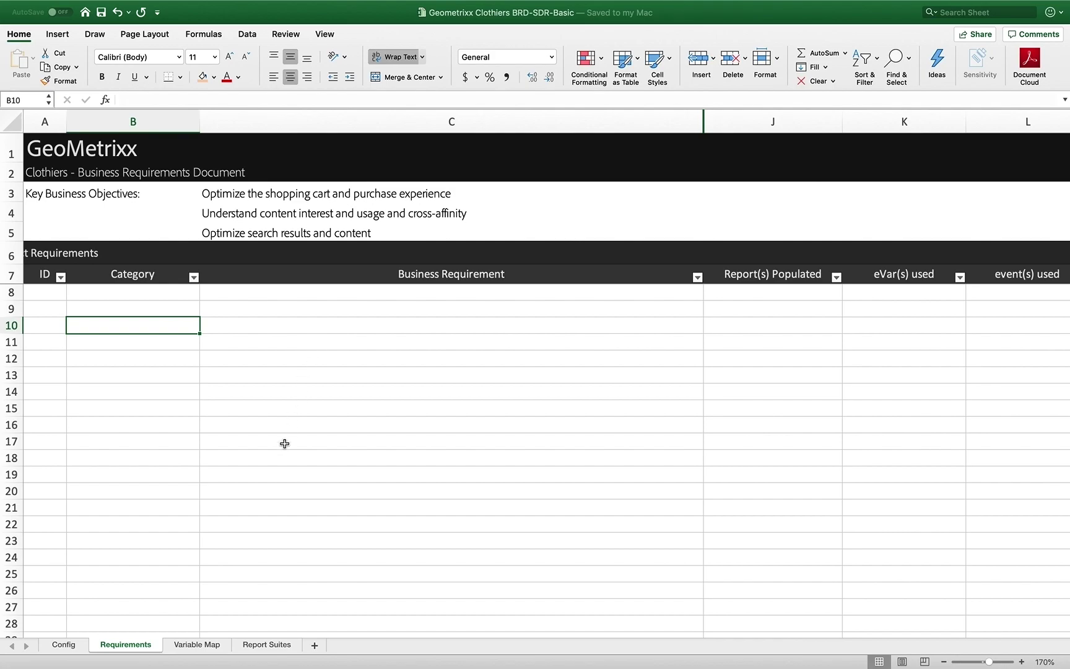
# Preview the WOMEN, MEN, JEWELRY, HOME and CHILDREN dropdown menus on the Geometrixx Clothiers home page.
pyautogui.scroll(-1, 196, 624)
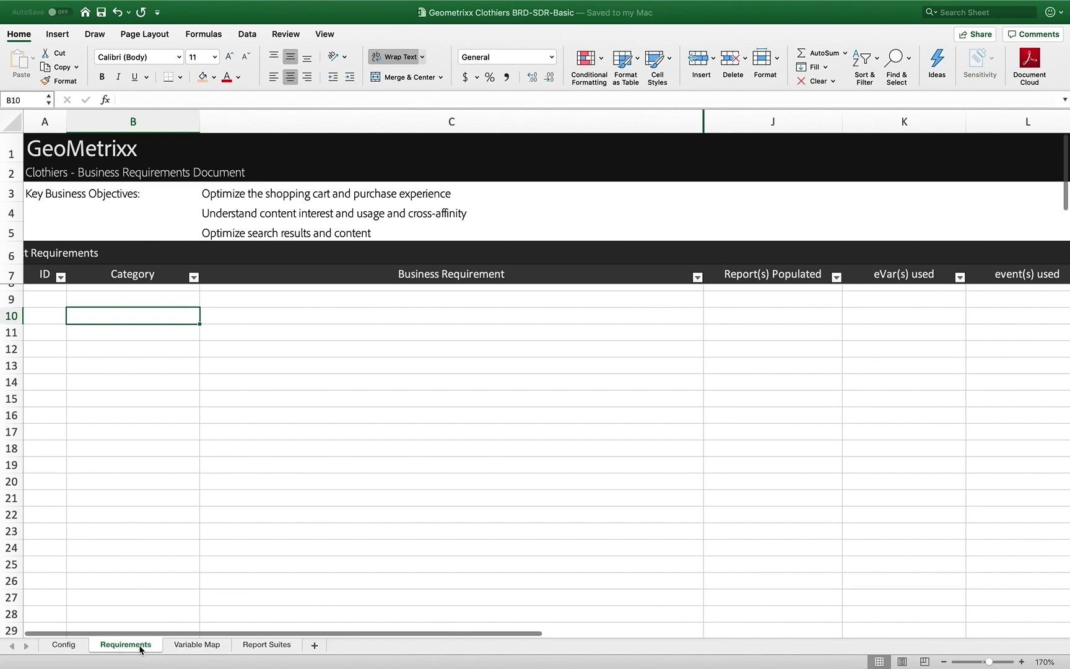
pyautogui.scroll(1, 335, 382)
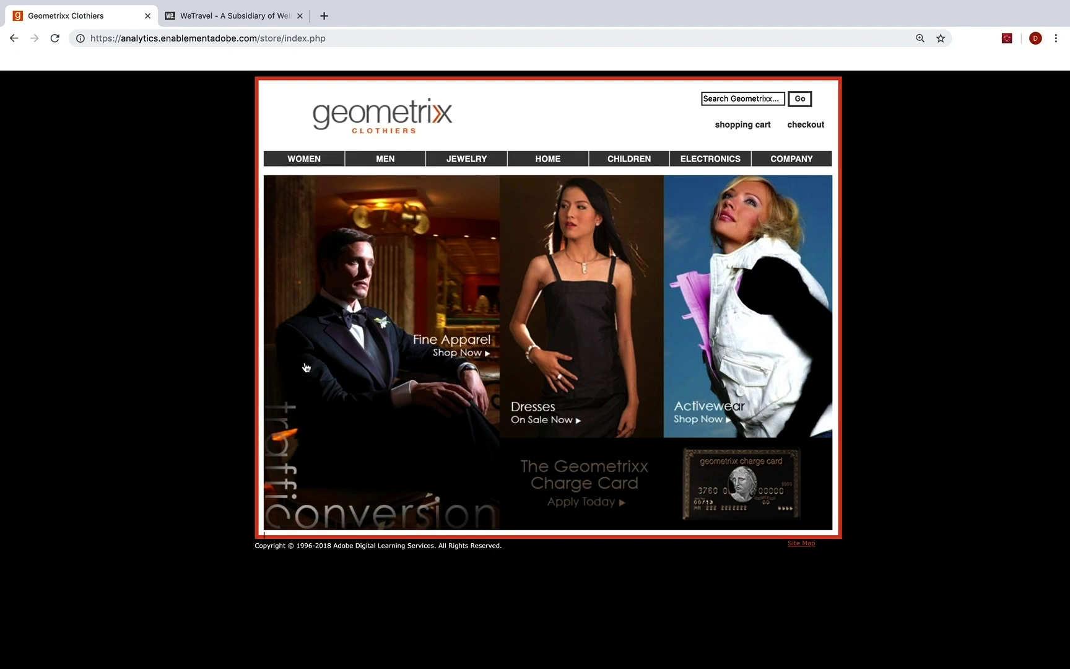
pyautogui.moveTo(305, 165)
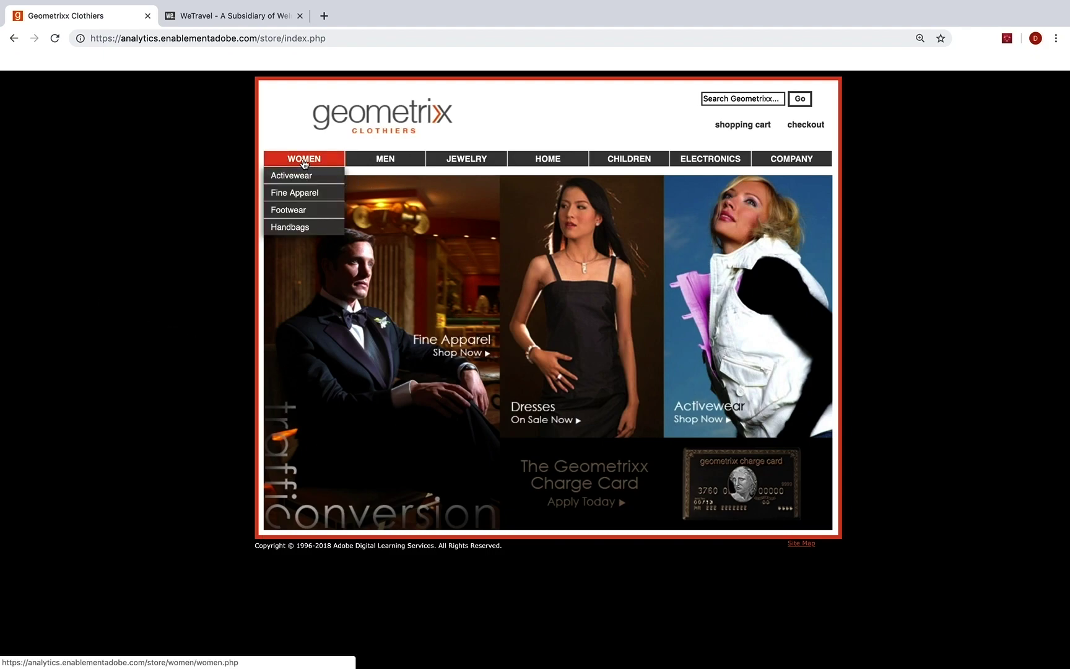
pyautogui.moveTo(379, 164)
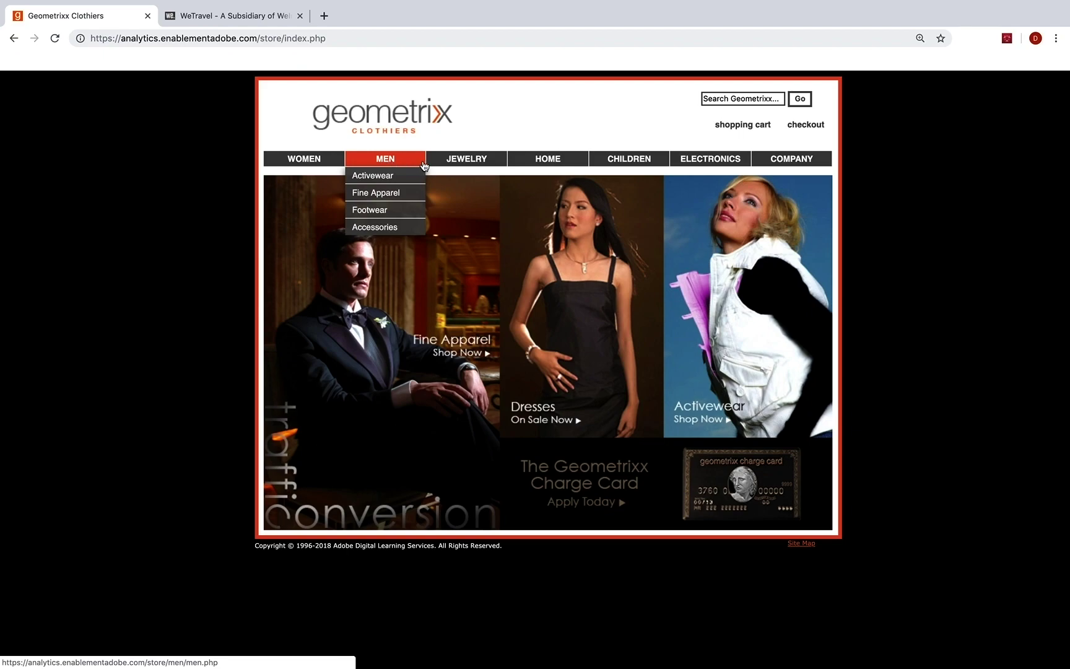
pyautogui.moveTo(475, 165)
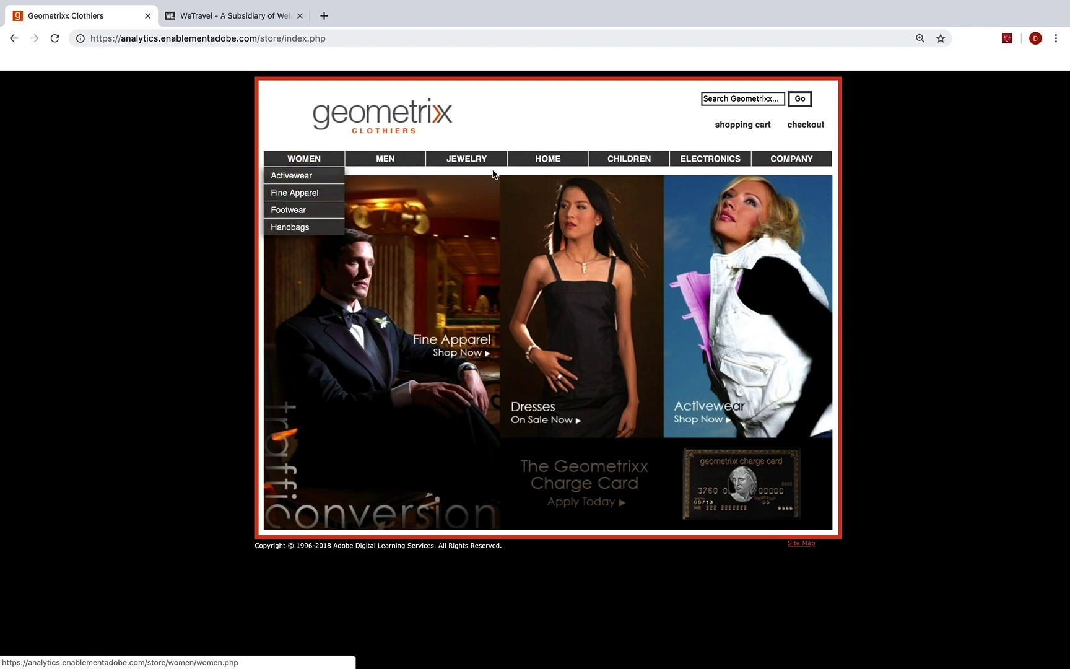
pyautogui.moveTo(565, 165)
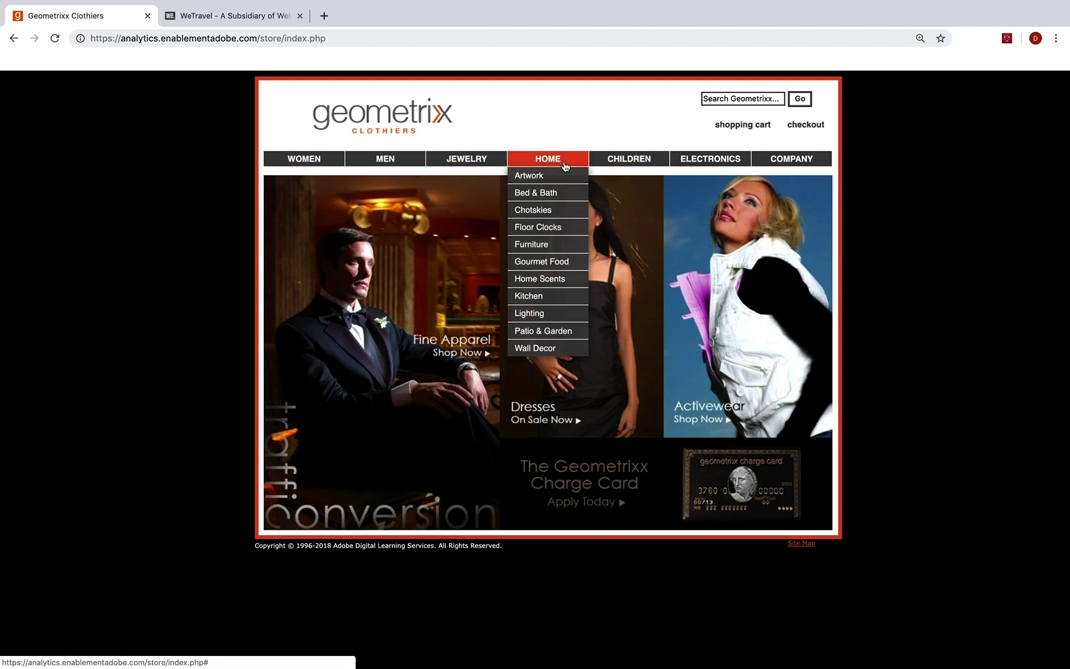
pyautogui.moveTo(650, 164)
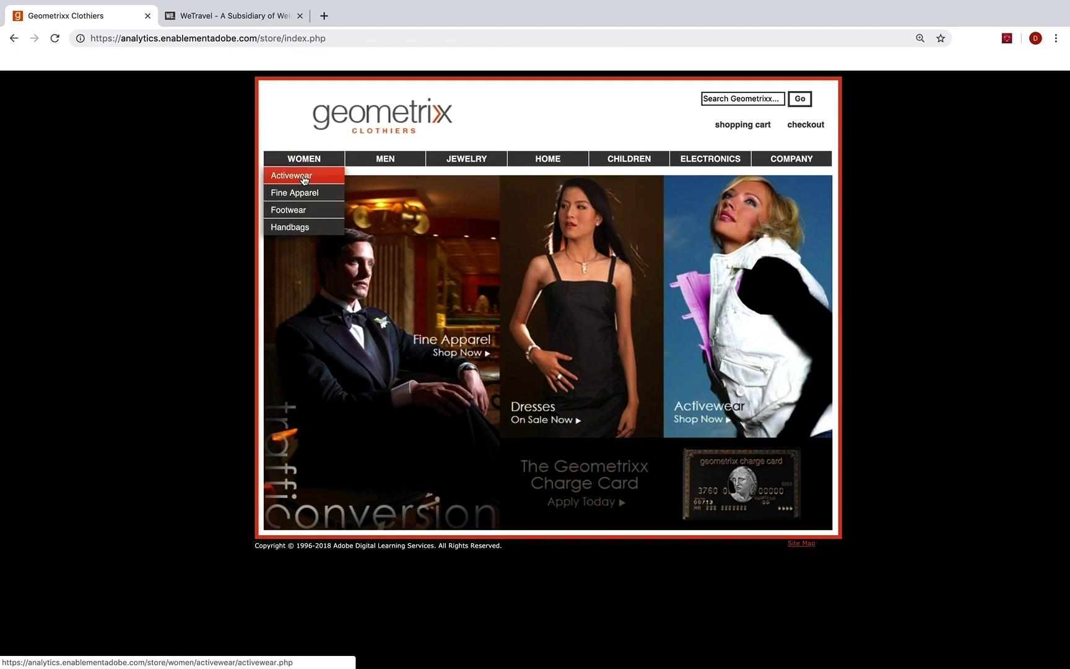
# Open the Tie-Waist Puffer Jacket from Women's Activewear, then switch to the WeTravel tab.
pyautogui.click(304, 177)
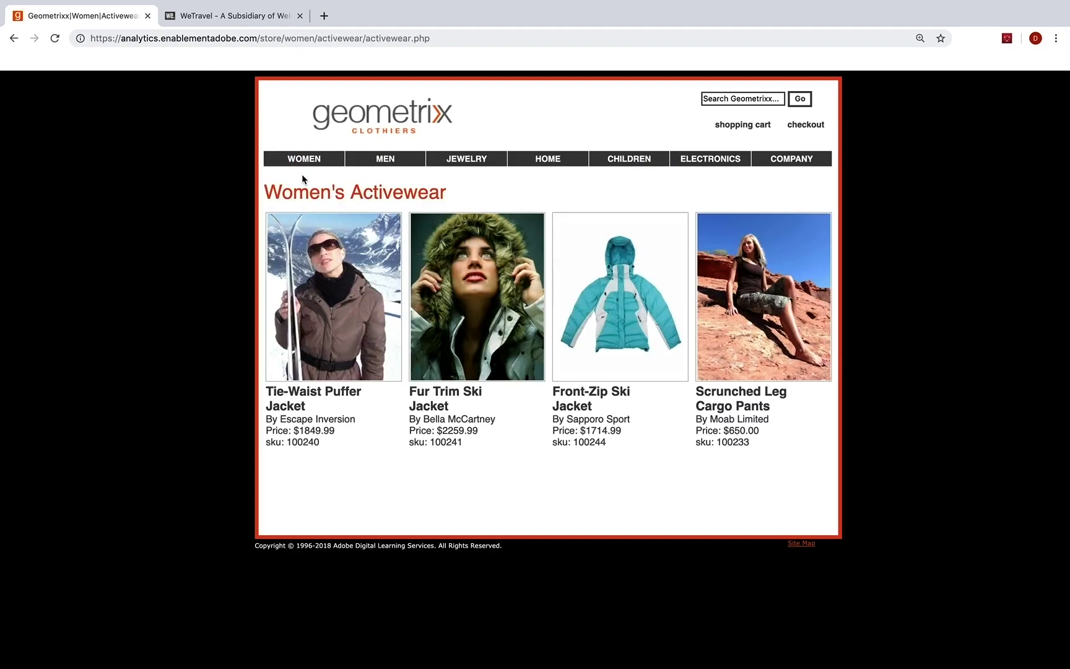
pyautogui.click(344, 283)
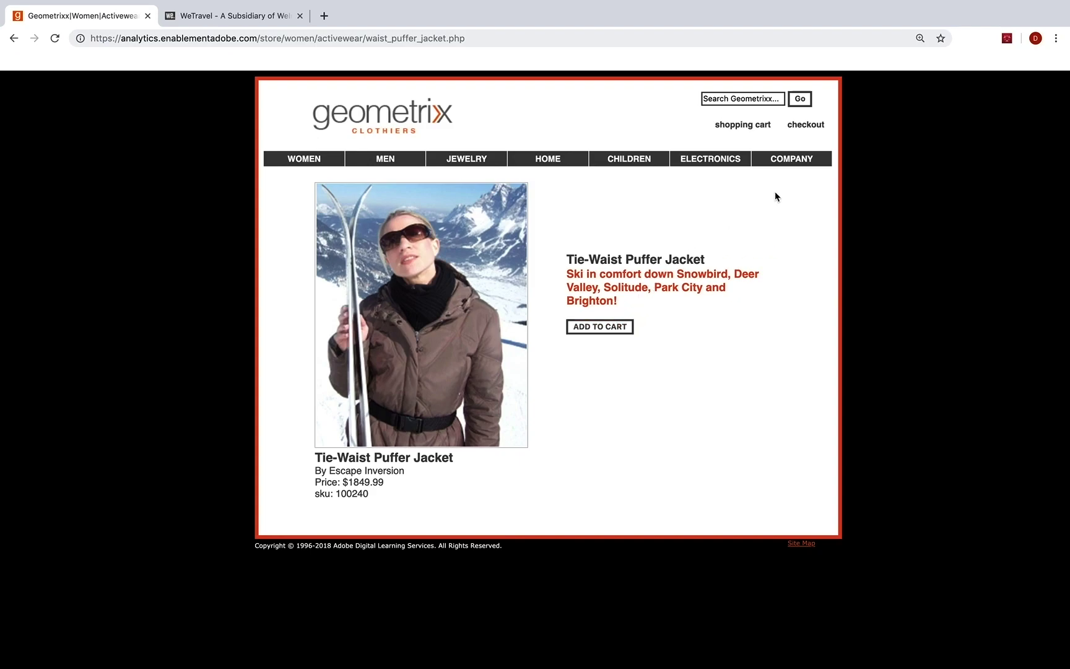
pyautogui.moveTo(789, 162)
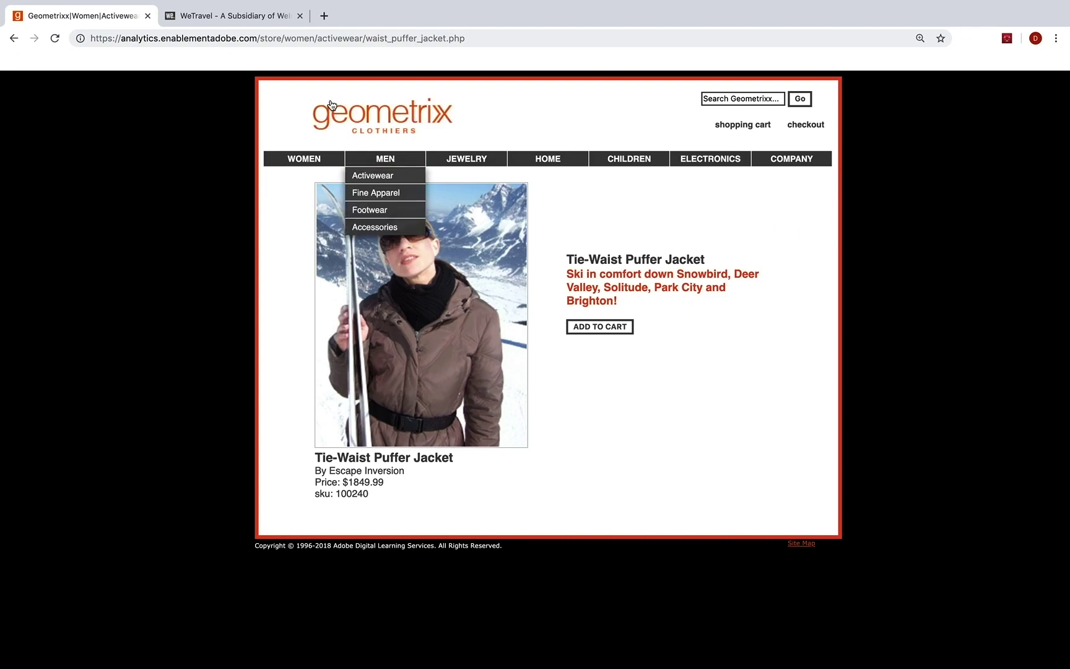
pyautogui.click(235, 19)
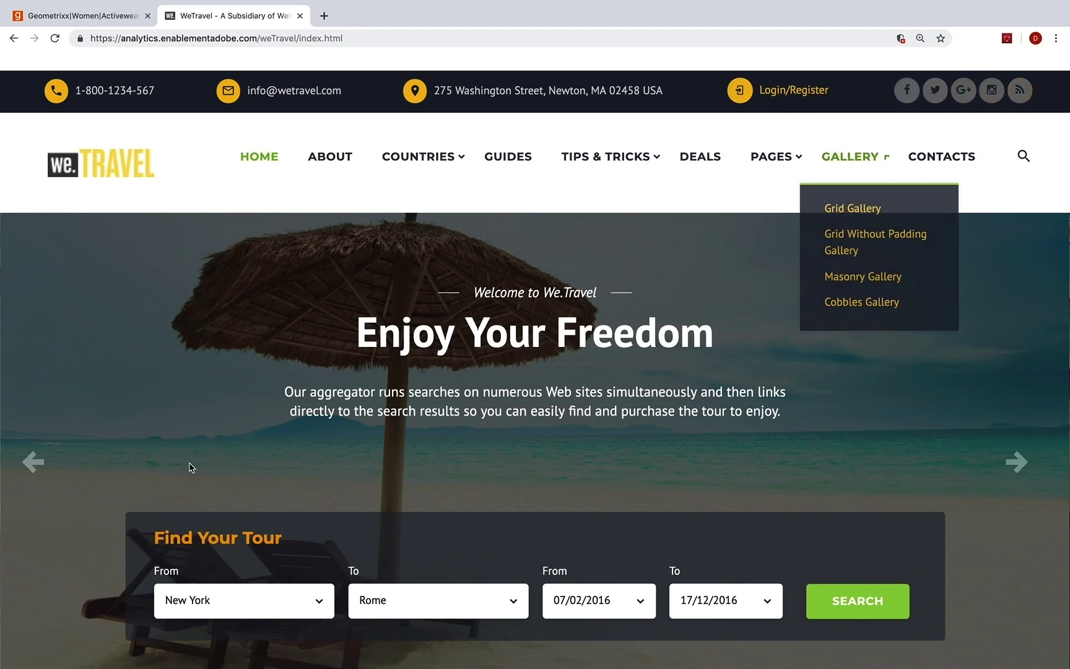
pyautogui.scroll(-3, 191, 468)
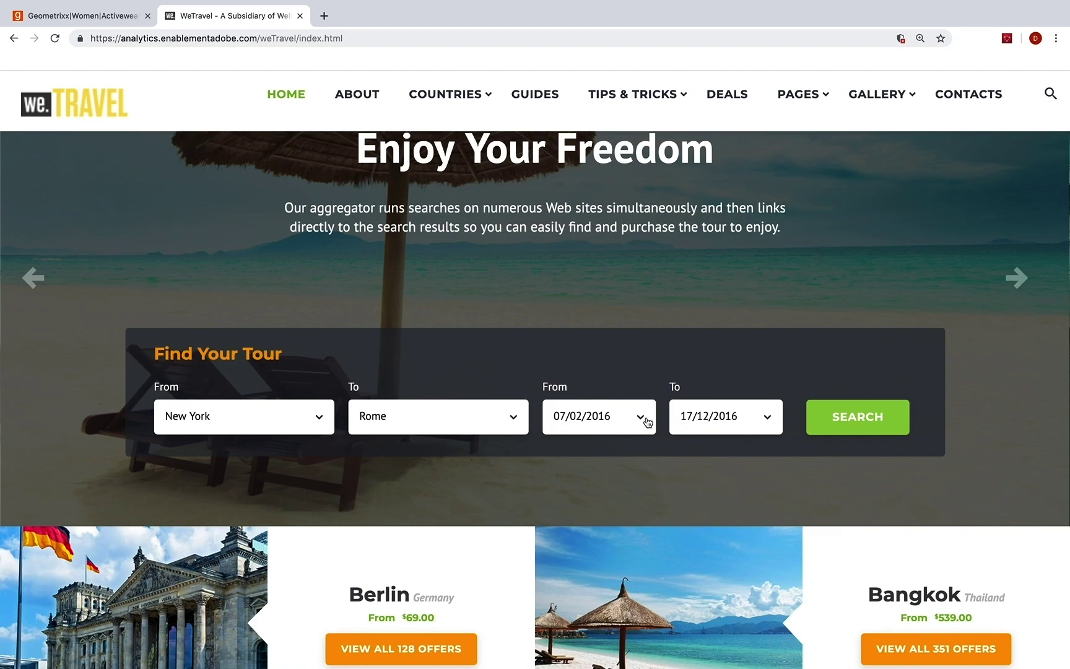
pyautogui.scroll(1, 648, 423)
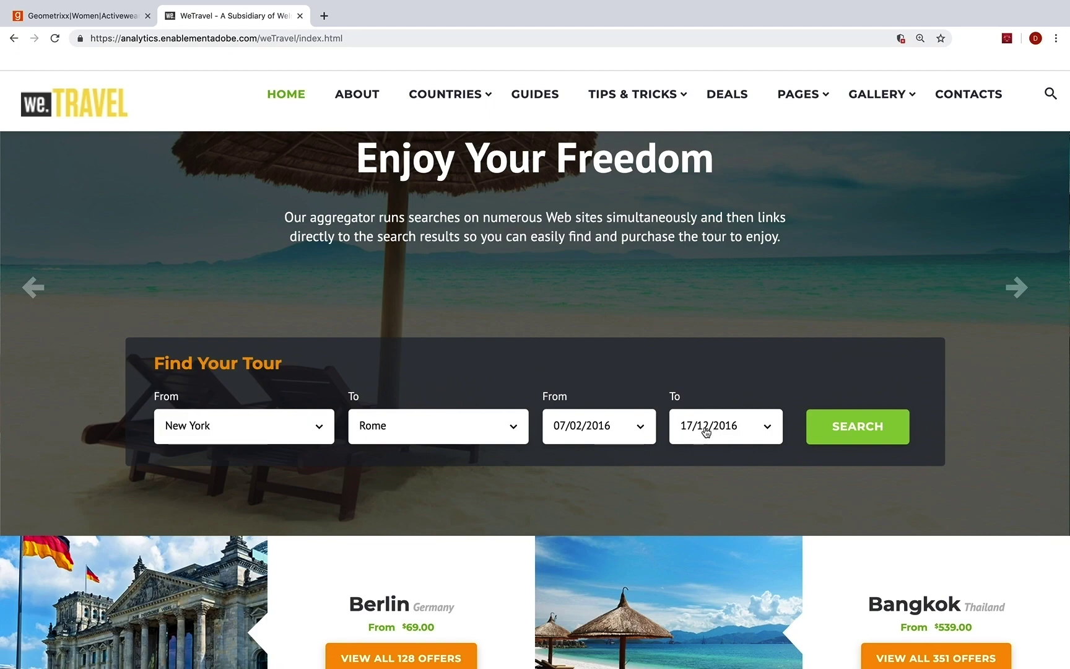
pyautogui.scroll(-1, 705, 433)
pyautogui.scroll(-1, 705, 433)
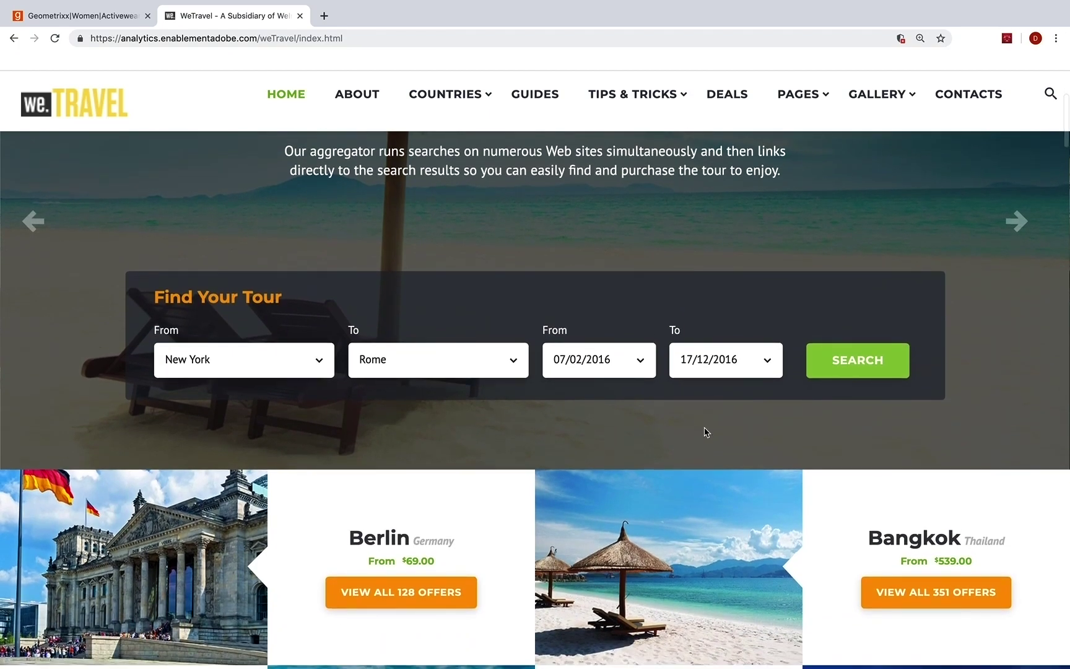
pyautogui.scroll(4, 704, 410)
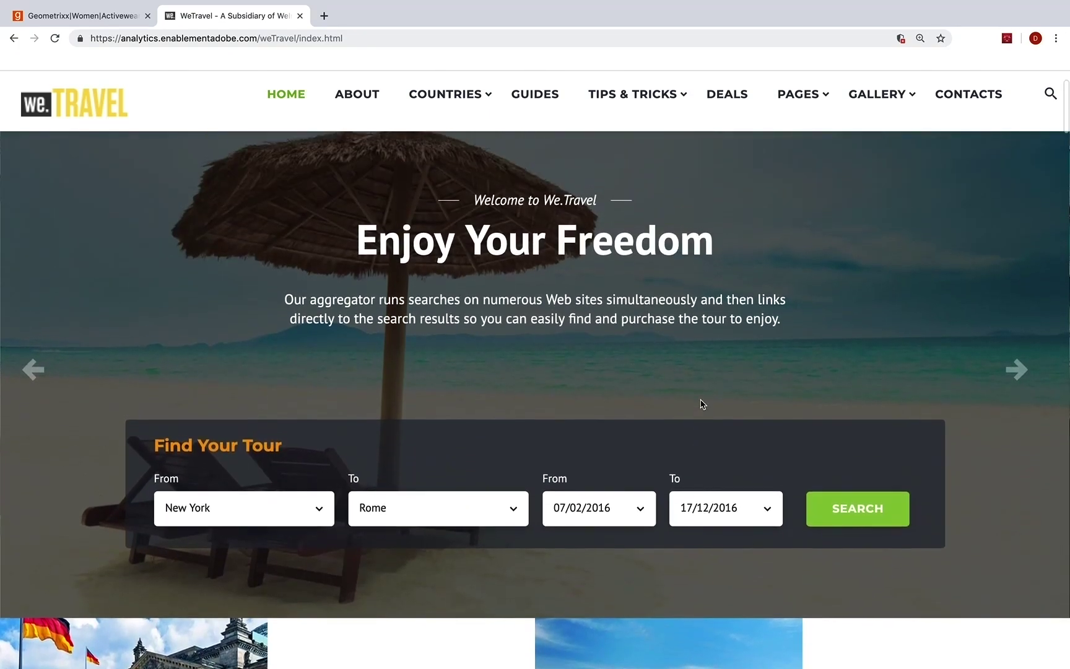
pyautogui.scroll(-5, 699, 406)
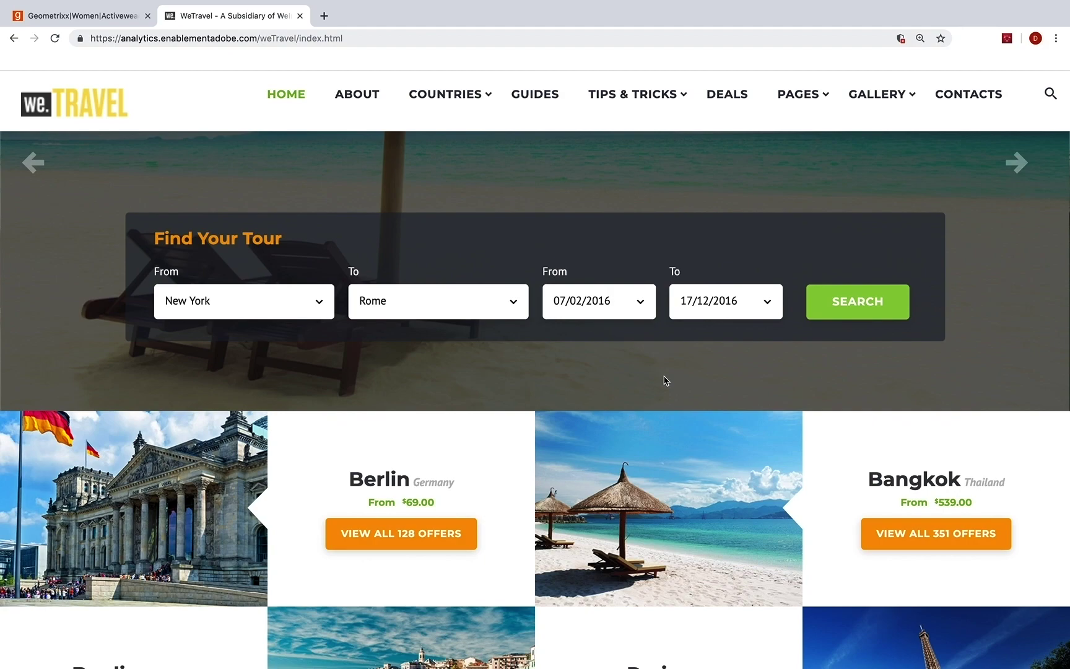
pyautogui.scroll(3, 665, 380)
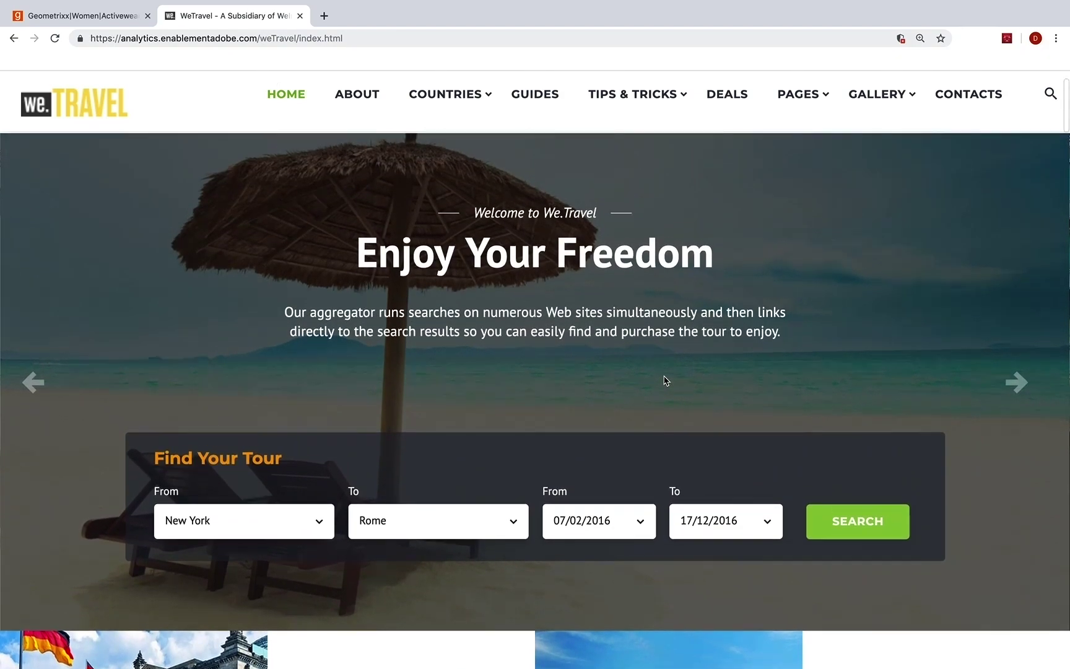
pyautogui.scroll(2, 665, 380)
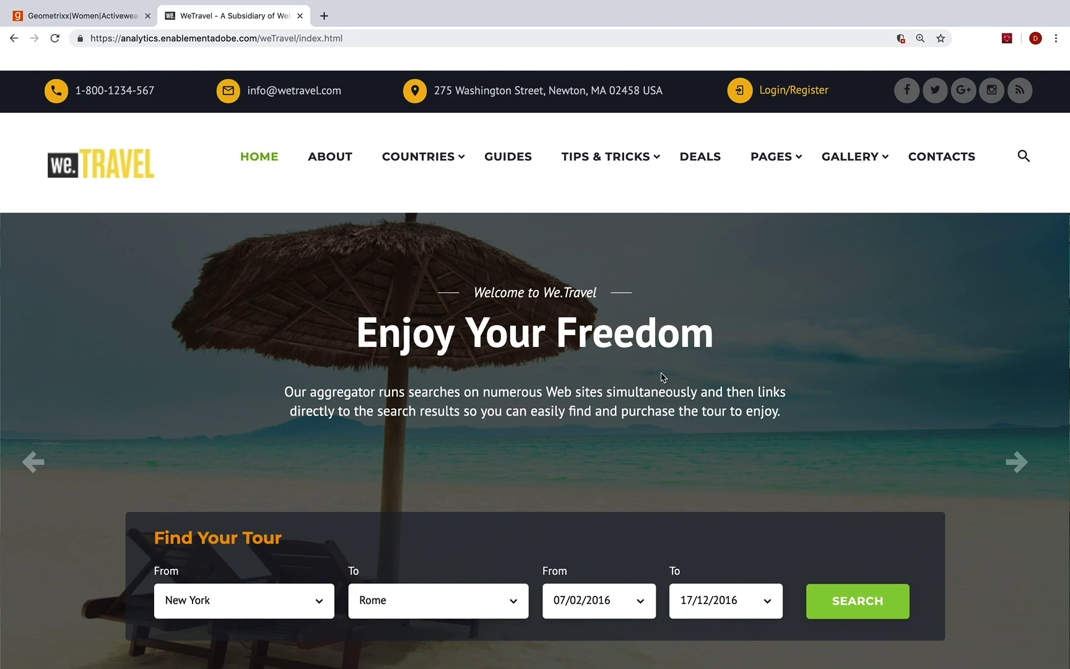
# Enter 'Track pages', 'Track page sections (site sections)' and 'Track internal search' in C8–C10.
pyautogui.press('super+Tab')
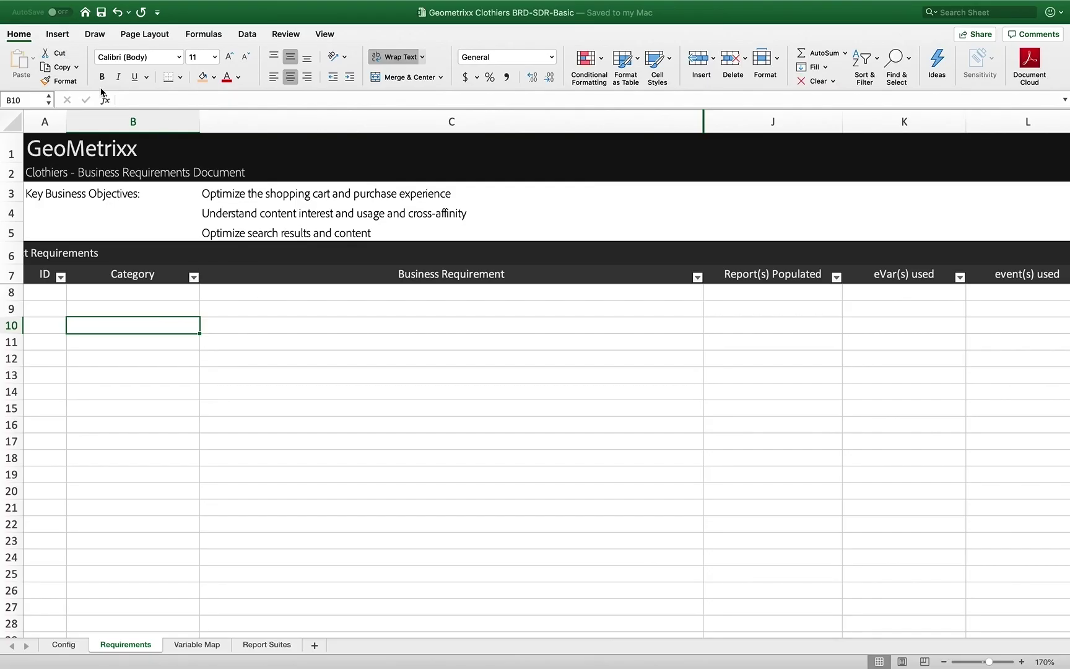
pyautogui.click(339, 294)
pyautogui.write('Track pages')
pyautogui.press('Return')
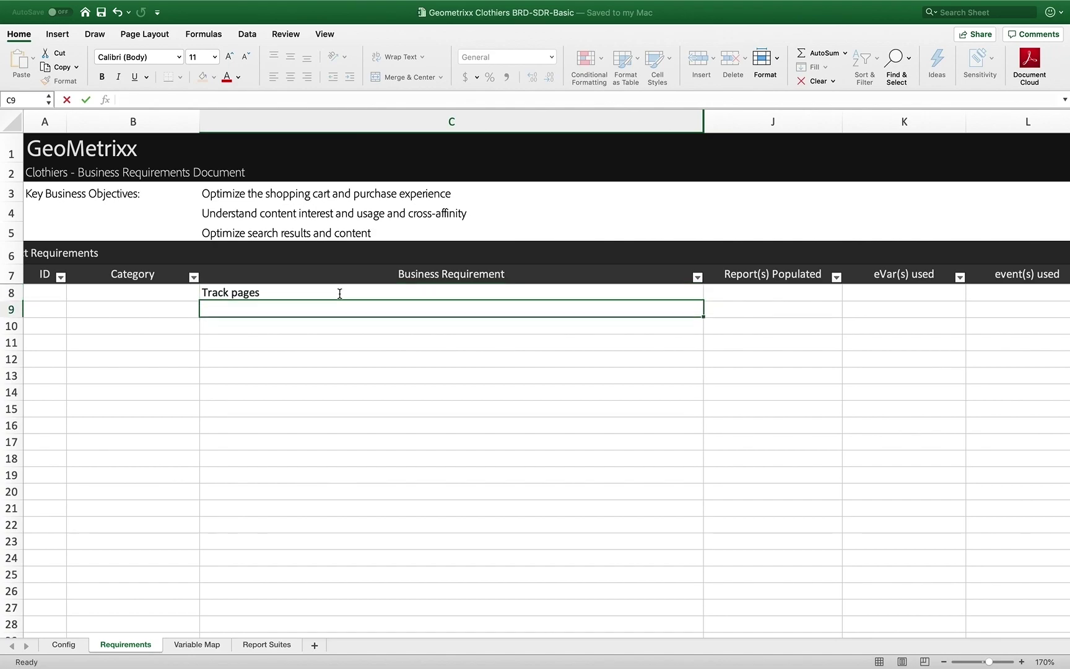
pyautogui.write('Track page')
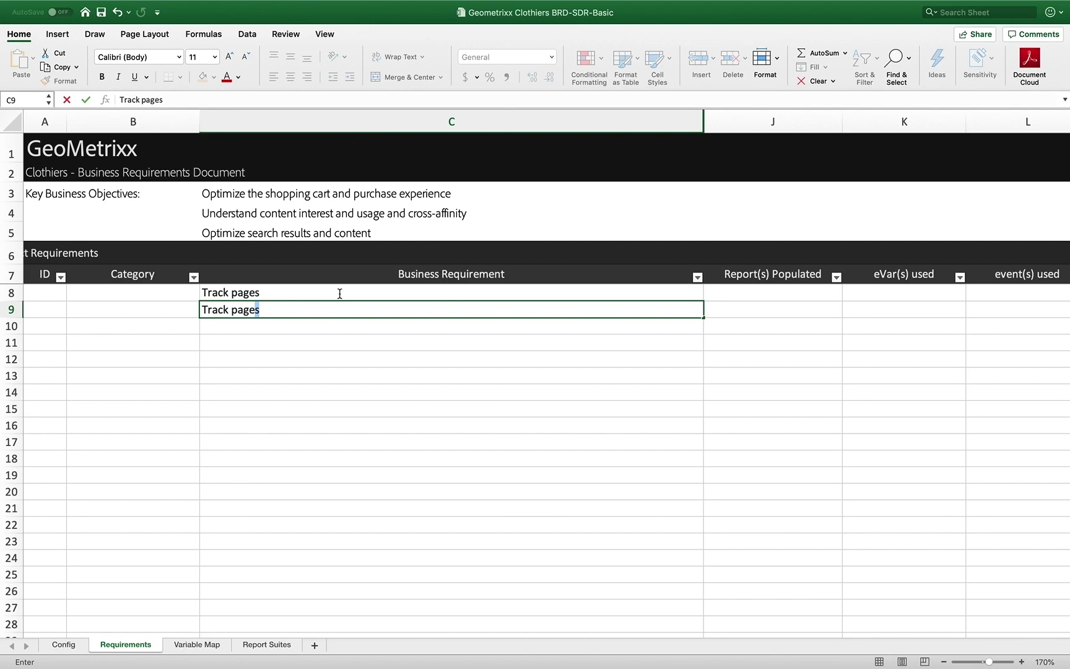
pyautogui.write(' sections (site sec')
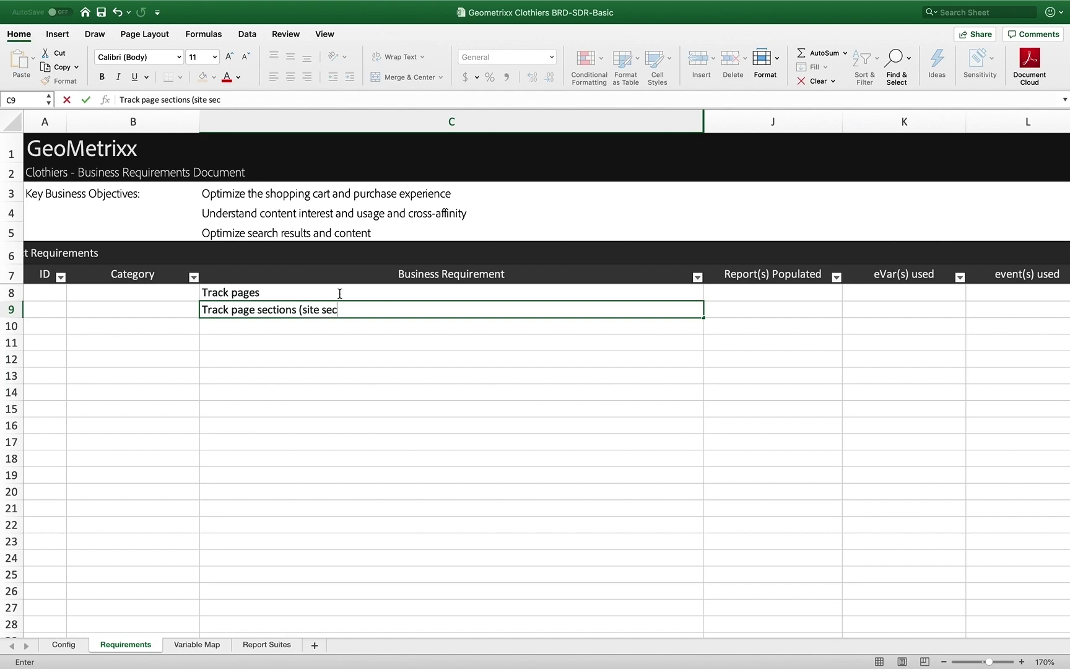
pyautogui.write('tions)')
pyautogui.press('Return')
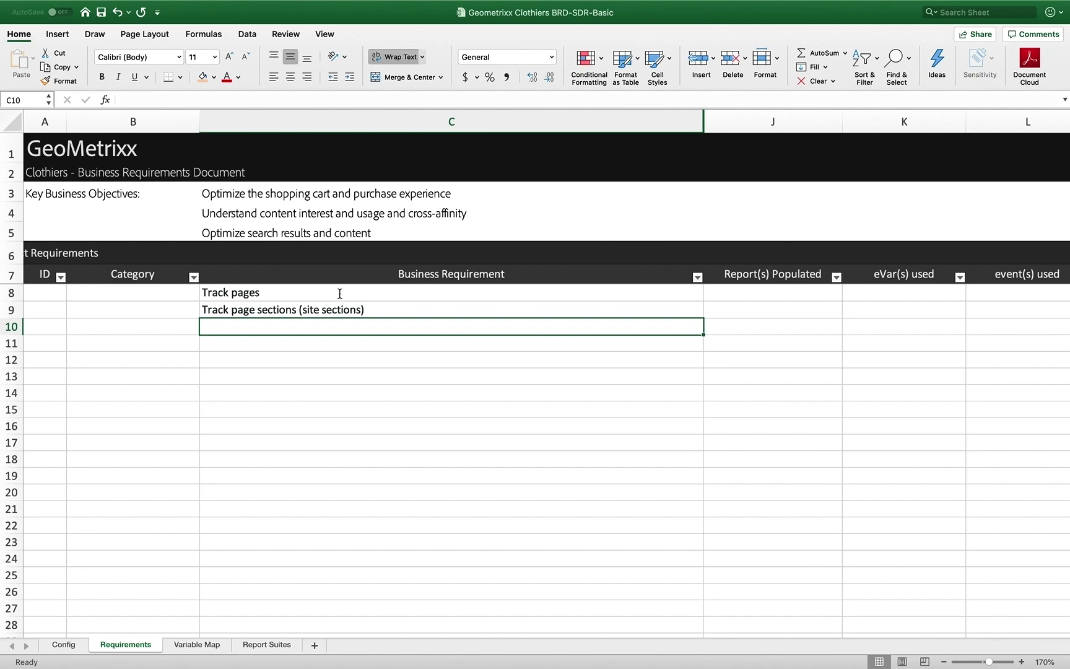
pyautogui.write('Track intern')
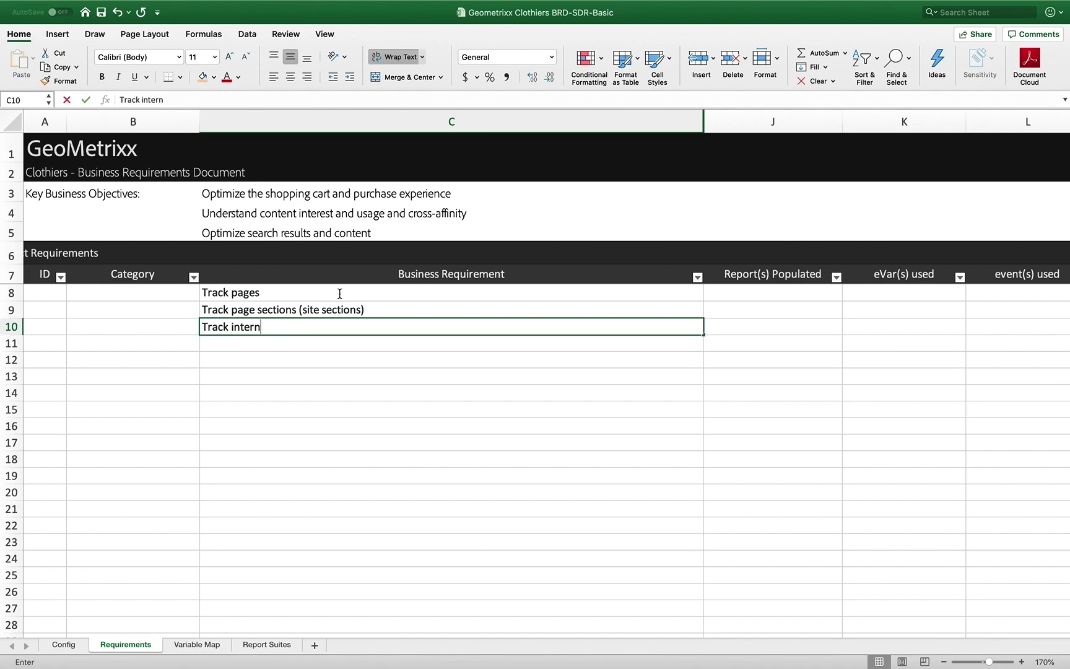
pyautogui.write('al search')
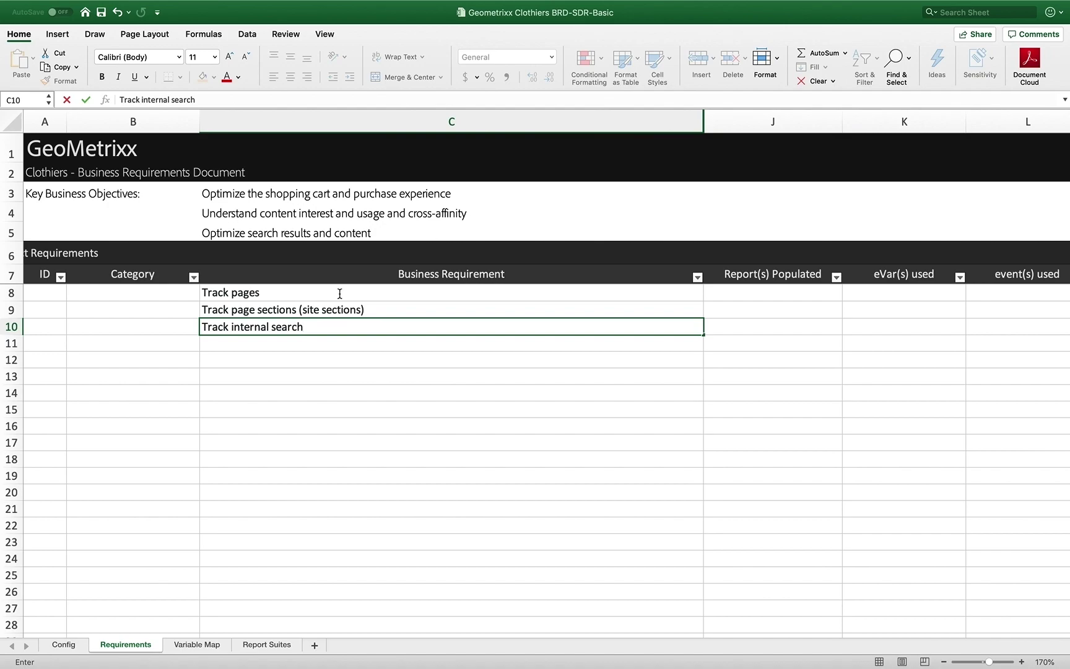
pyautogui.press('Return')
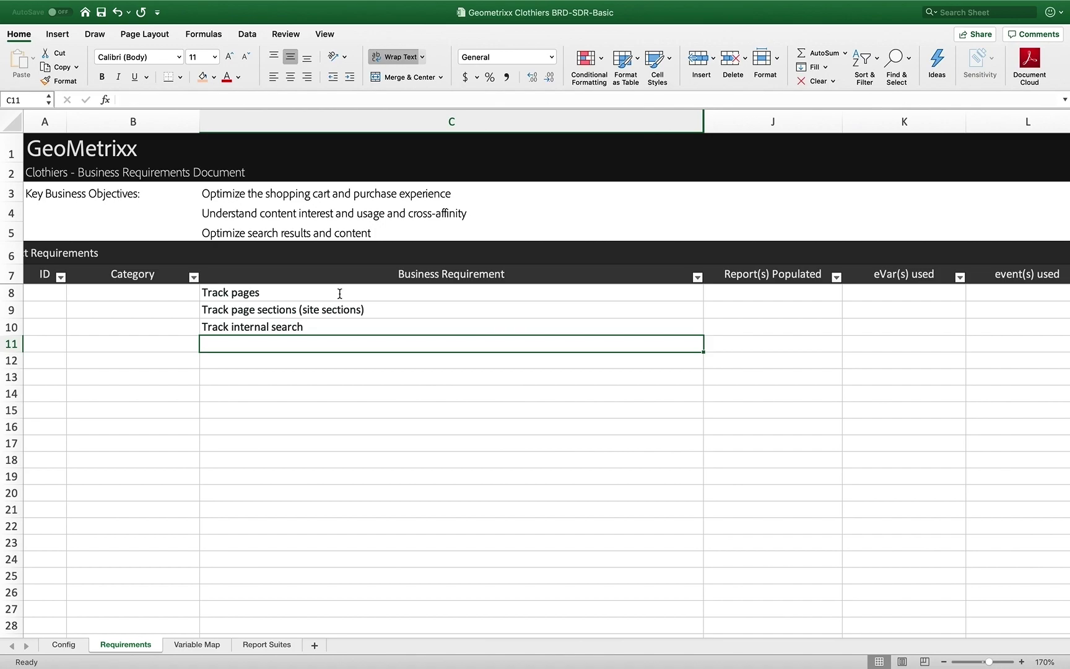
# Add 'track product views', 'track cart adds', 'Track purchases' and 'Track credit card applications' below.
pyautogui.write('track ')
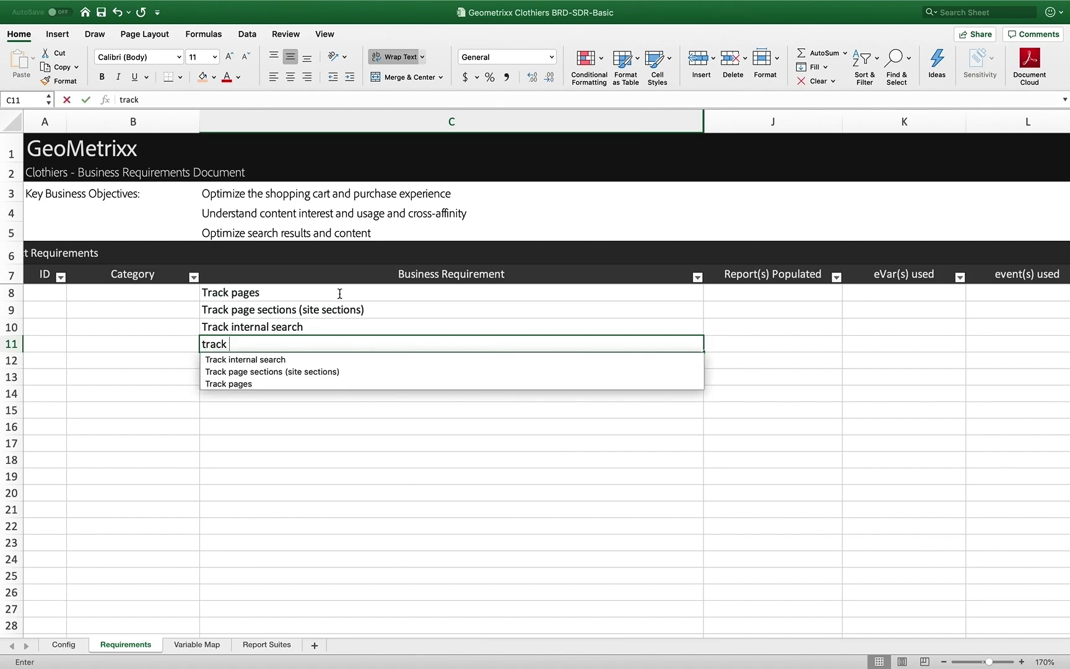
pyautogui.write('product view')
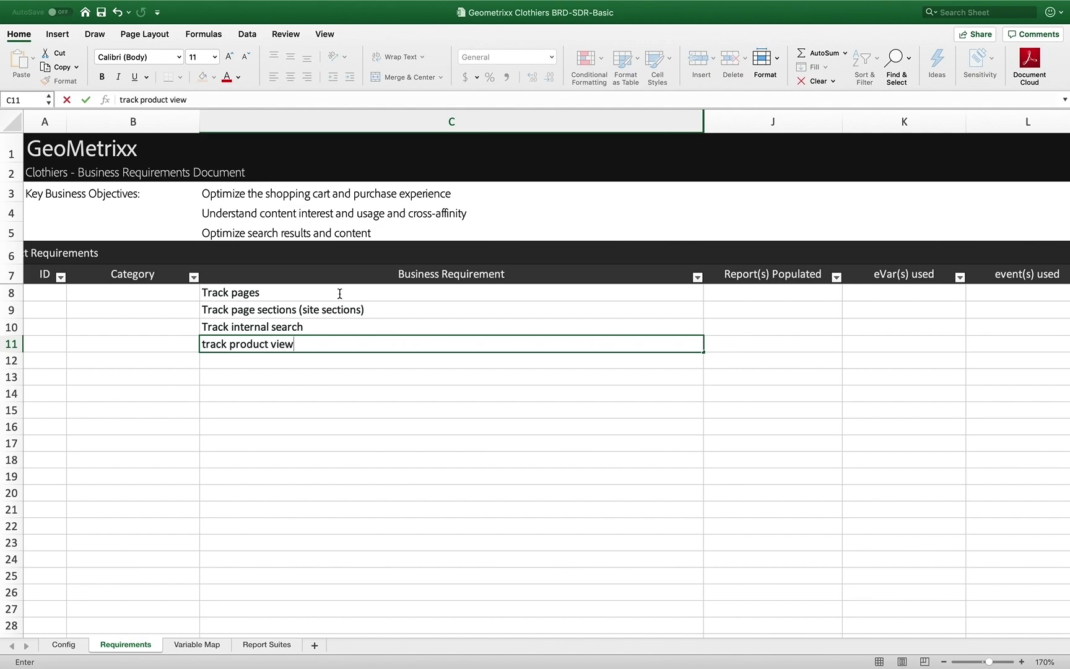
pyautogui.write('s, cart adds')
pyautogui.press('BackSpace')
pyautogui.press('BackSpace')
pyautogui.press('BackSpace')
pyautogui.press('BackSpace')
pyautogui.press('BackSpace')
pyautogui.press('BackSpace')
pyautogui.press('BackSpace')
pyautogui.press('BackSpace')
pyautogui.press('BackSpace')
pyautogui.press('BackSpace')
pyautogui.press('BackSpace')
pyautogui.press('Return')
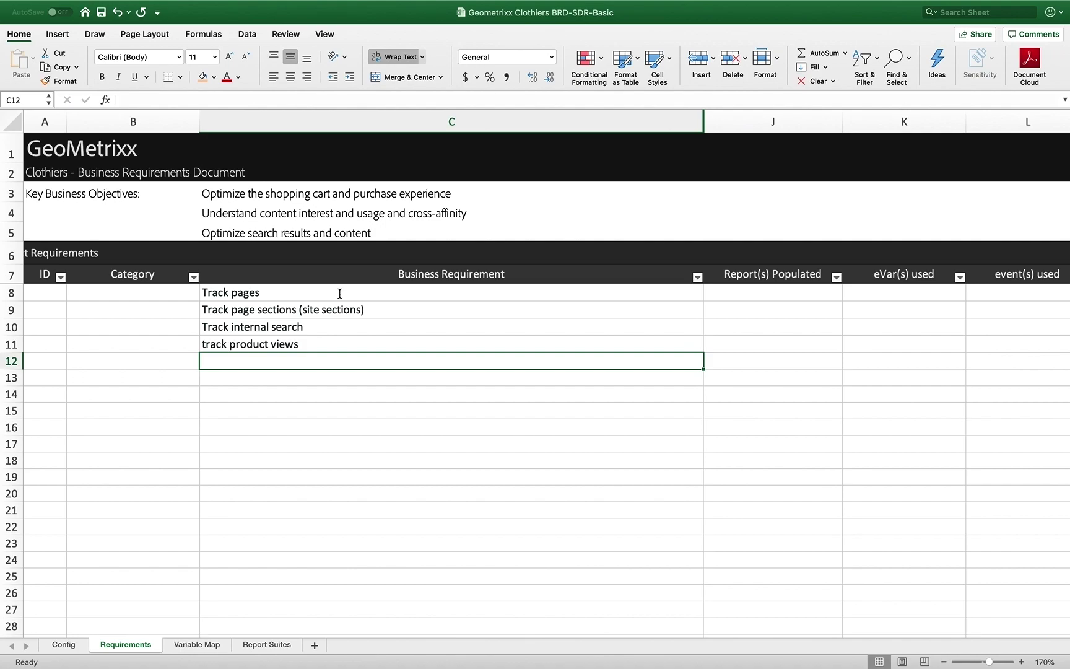
pyautogui.write('track car')
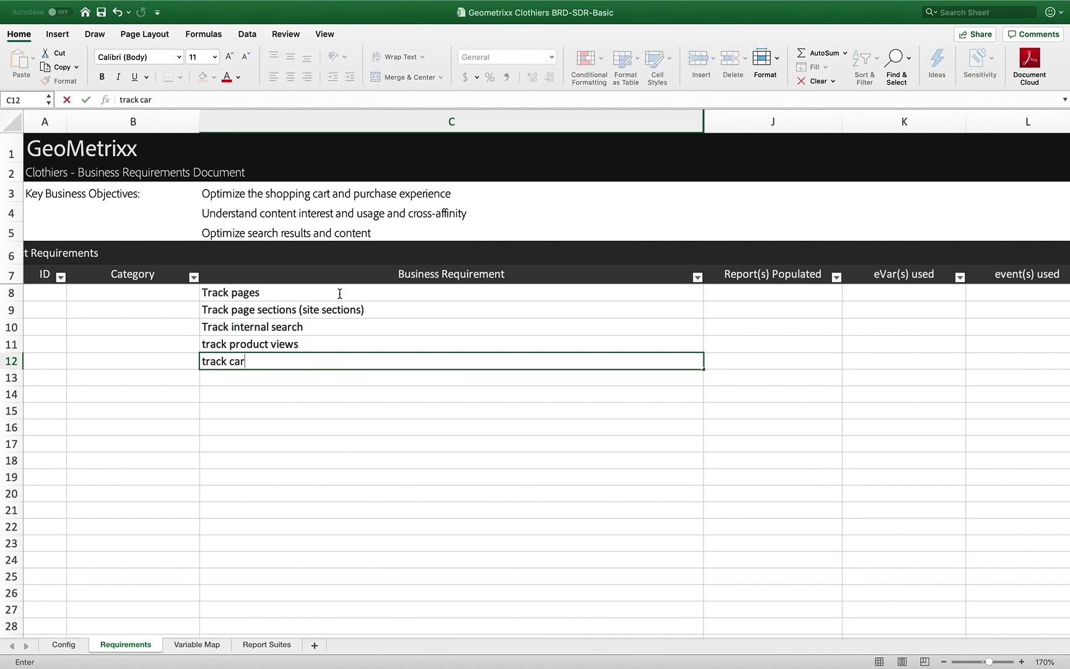
pyautogui.write('t adds')
pyautogui.press('Return')
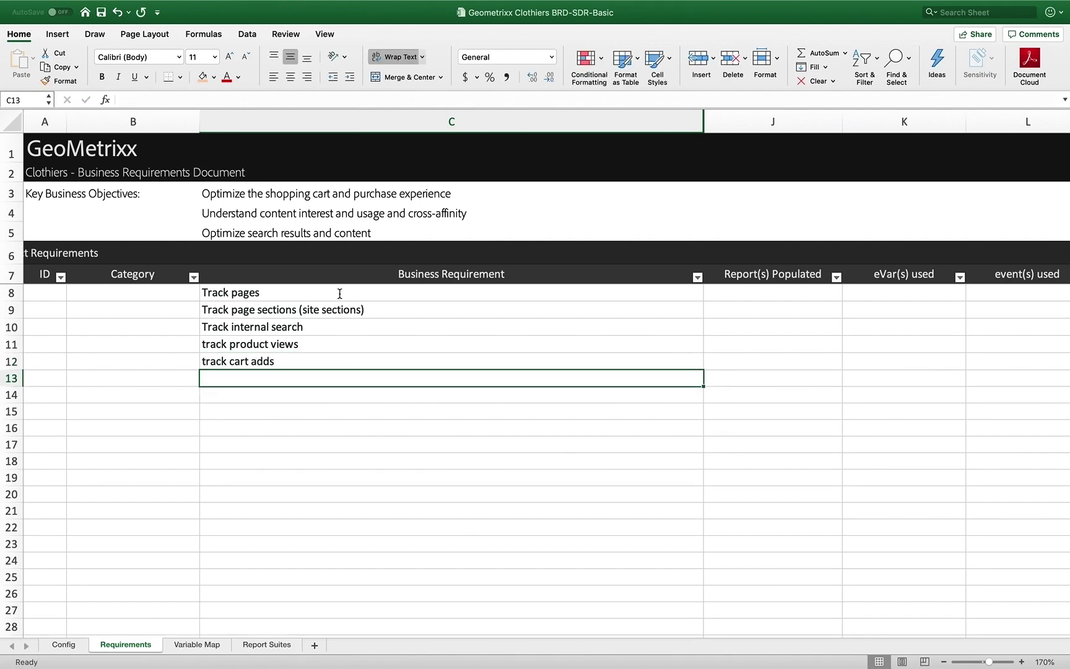
pyautogui.write('Trac')
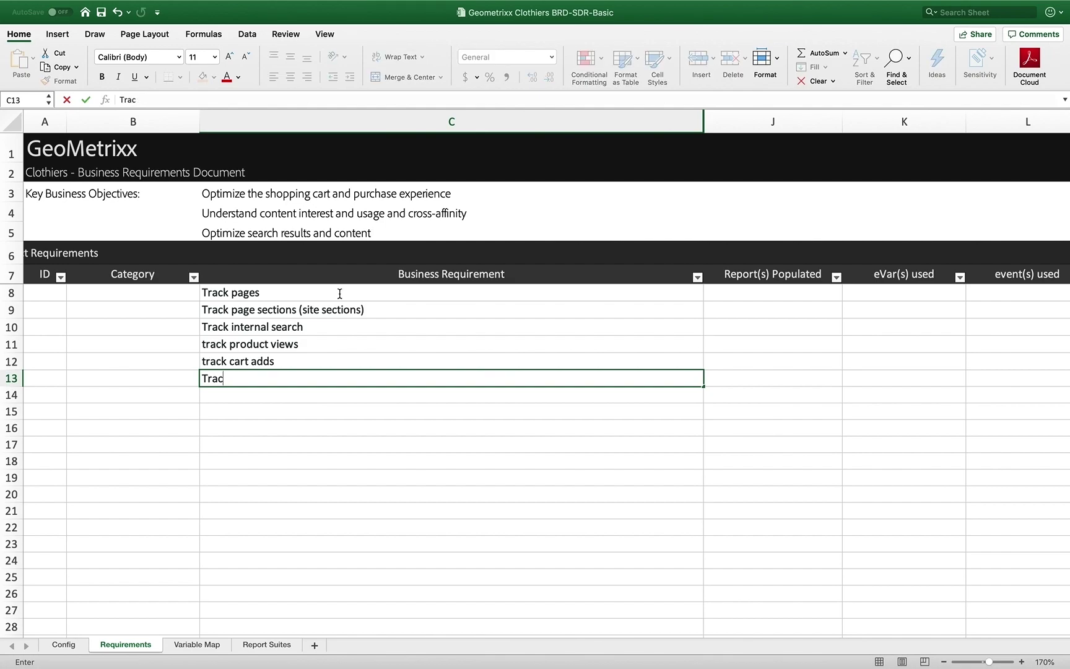
pyautogui.write('k purchases')
pyautogui.press('Return')
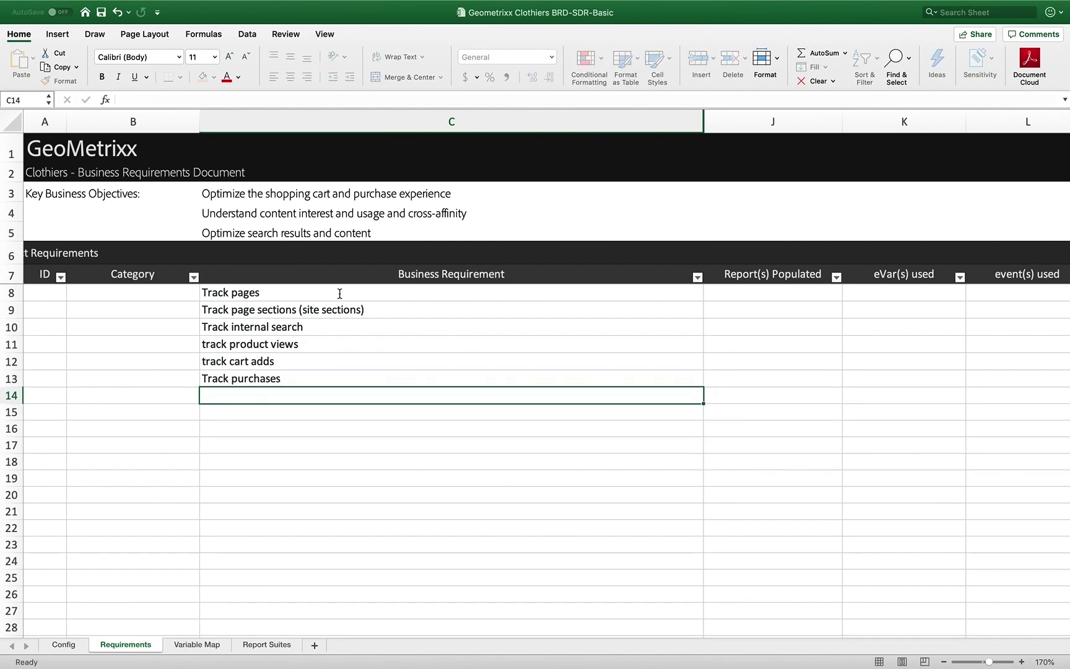
pyautogui.write('trac')
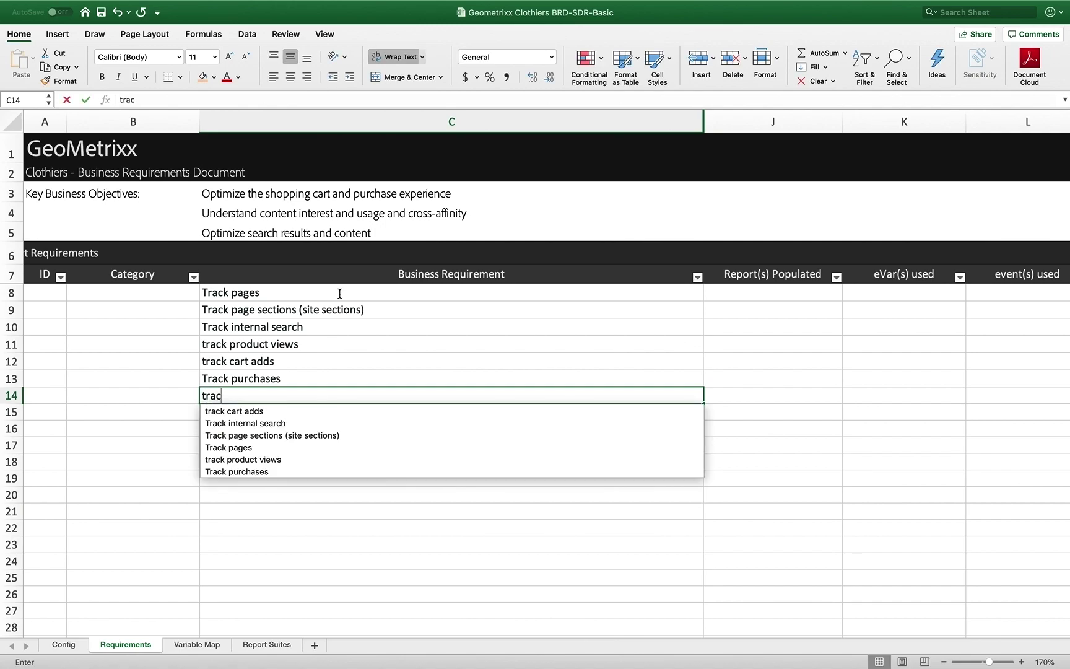
pyautogui.press('BackSpace')
pyautogui.press('BackSpace')
pyautogui.press('BackSpace')
pyautogui.write('Tra')
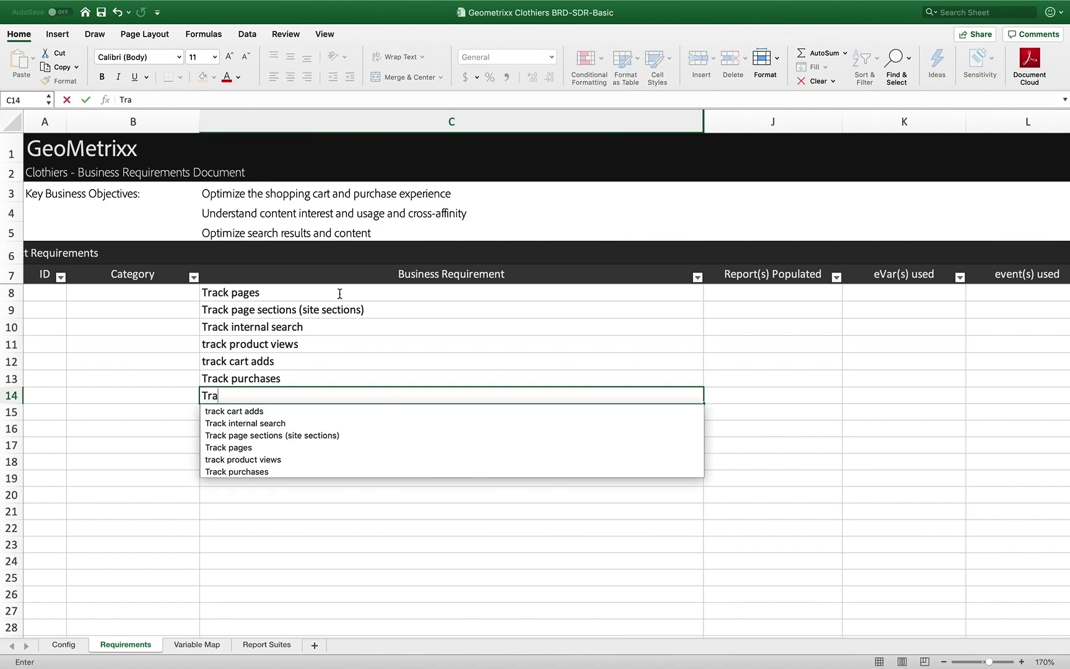
pyautogui.write('ck cred')
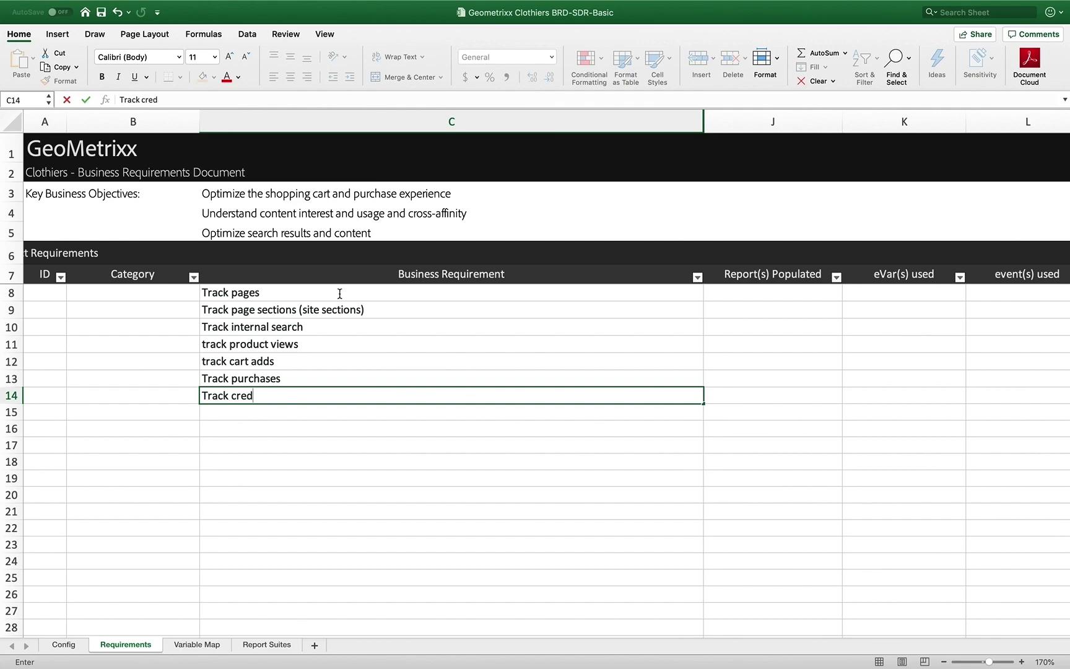
pyautogui.write('it card applications')
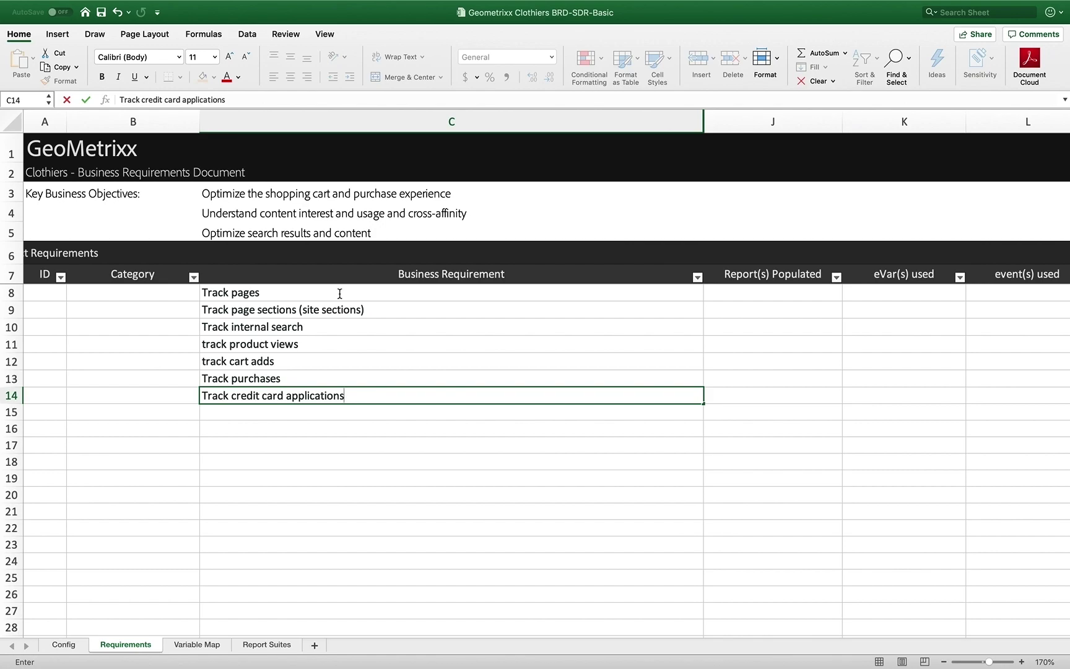
pyautogui.press('Return')
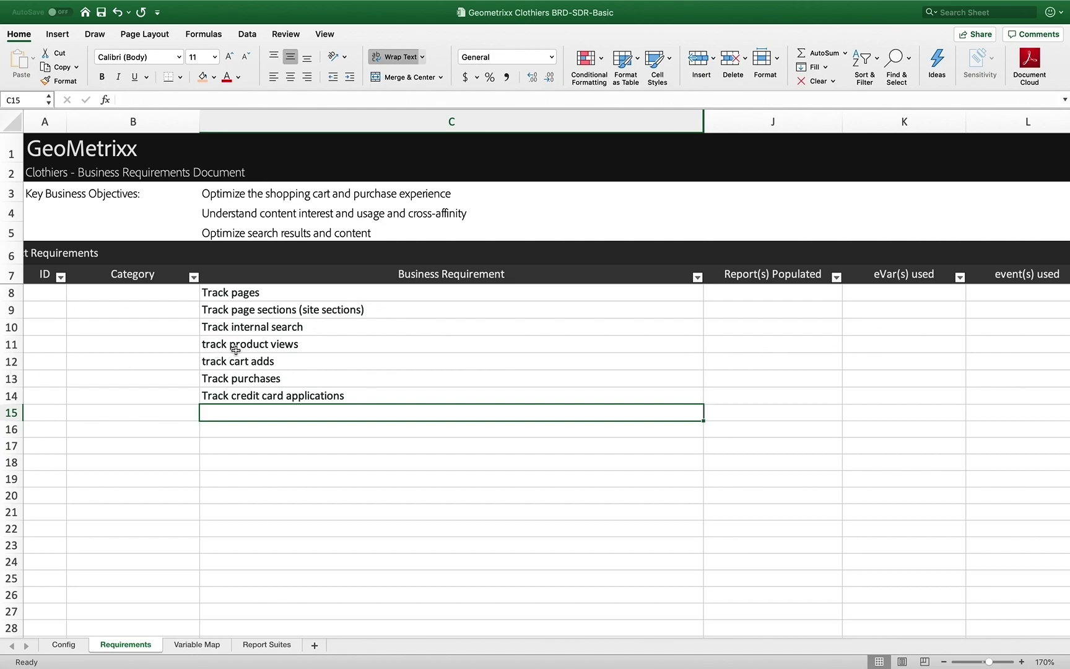
# Enter categories content, content and search in B8–B10.
pyautogui.click(124, 293)
pyautogui.write('contn')
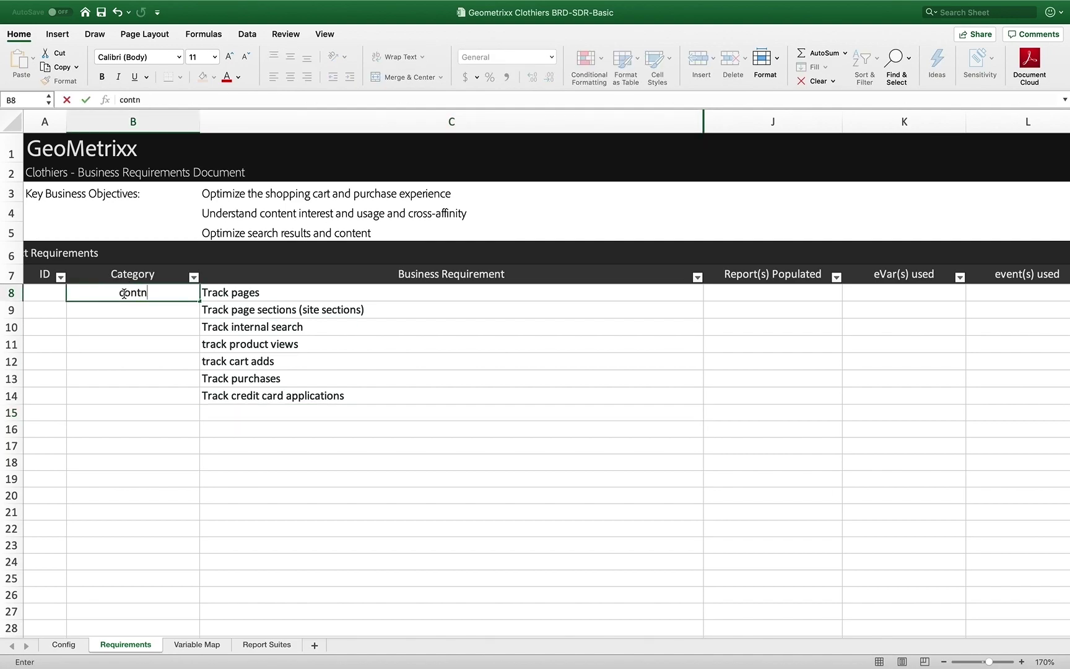
pyautogui.press('BackSpace')
pyautogui.write('ent')
pyautogui.press('Return')
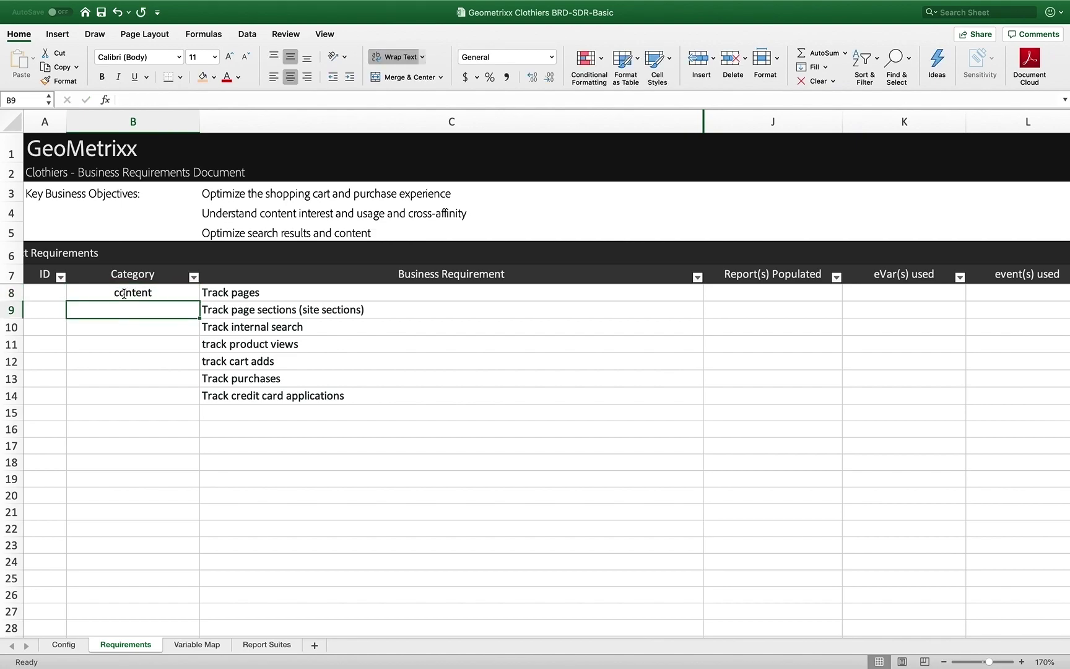
pyautogui.write('content')
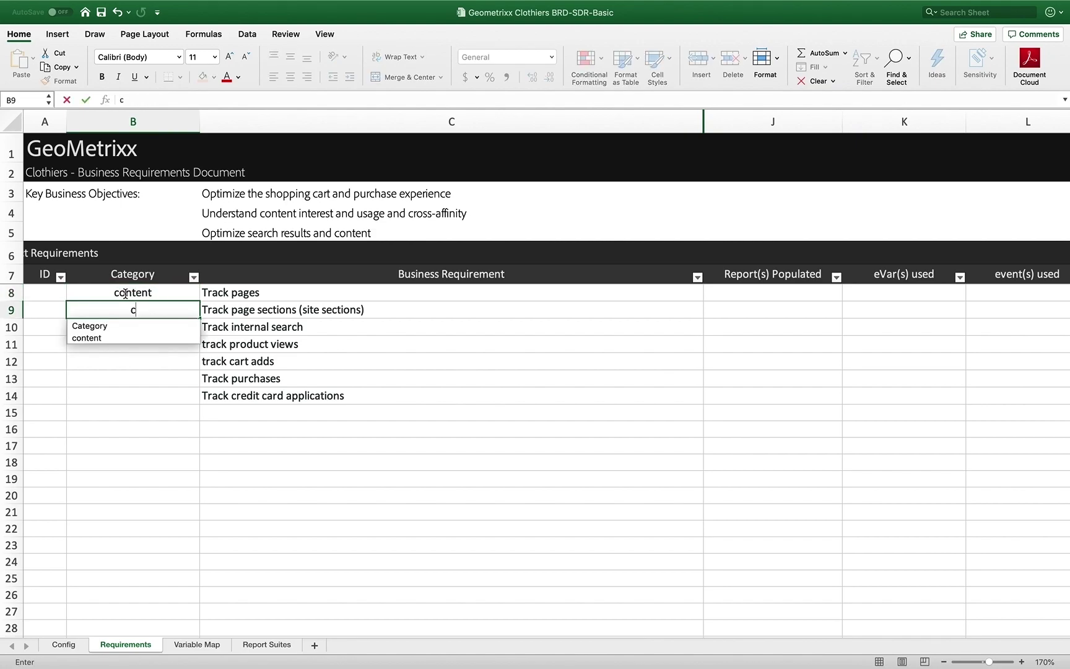
pyautogui.press('Return')
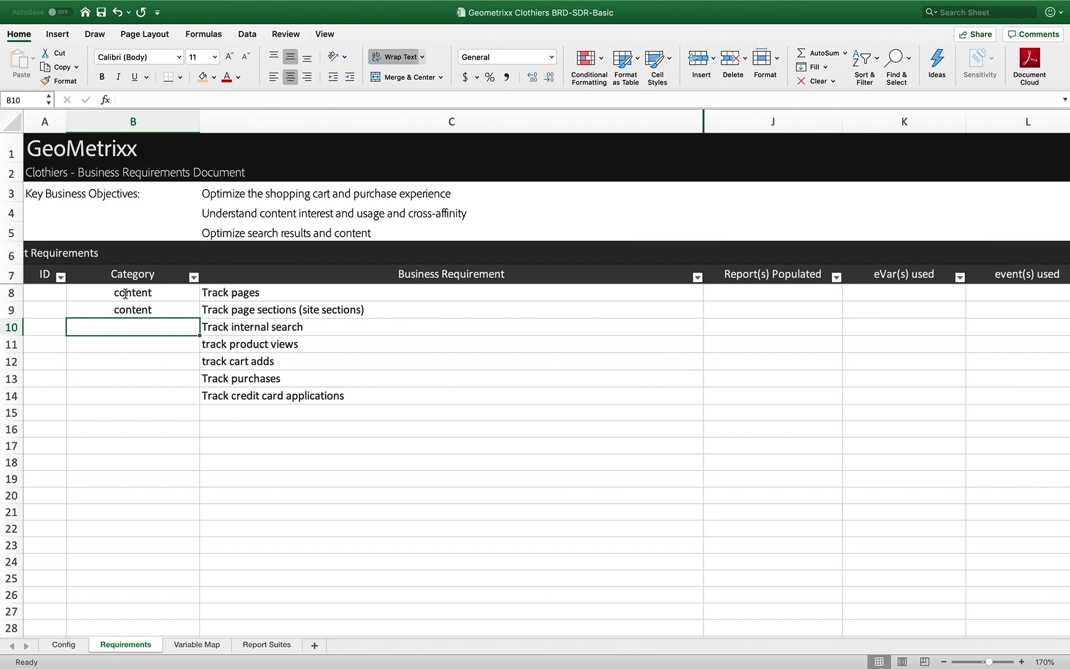
pyautogui.write('search')
pyautogui.press('Return')
# Fill shopping cart into the next three category cells and credit card into the last.
pyautogui.write('shop')
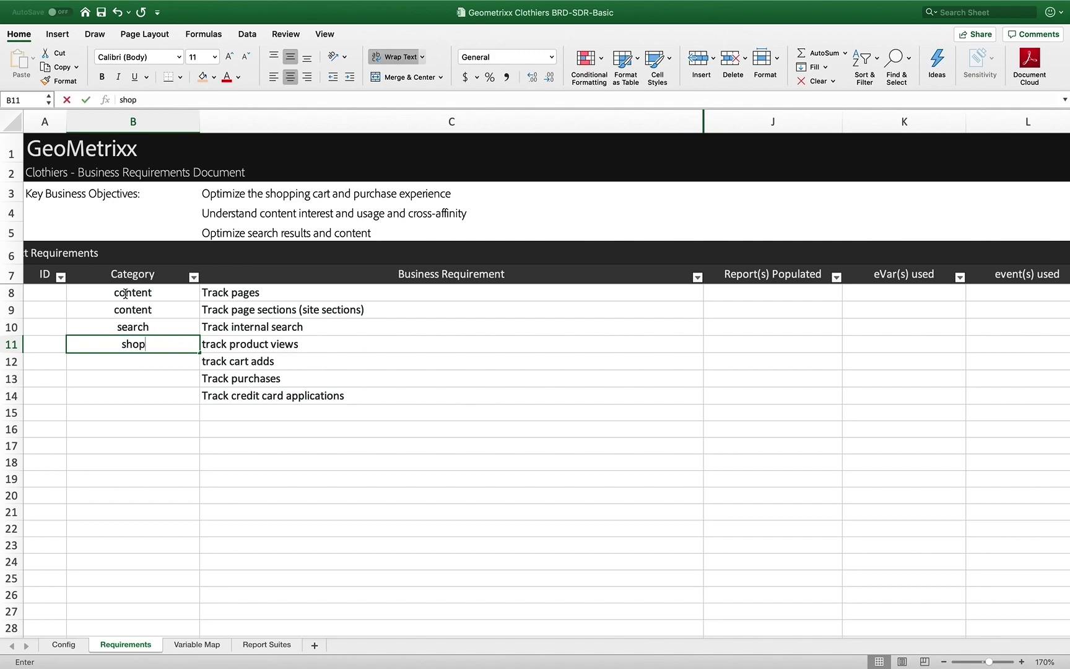
pyautogui.write('ping cart')
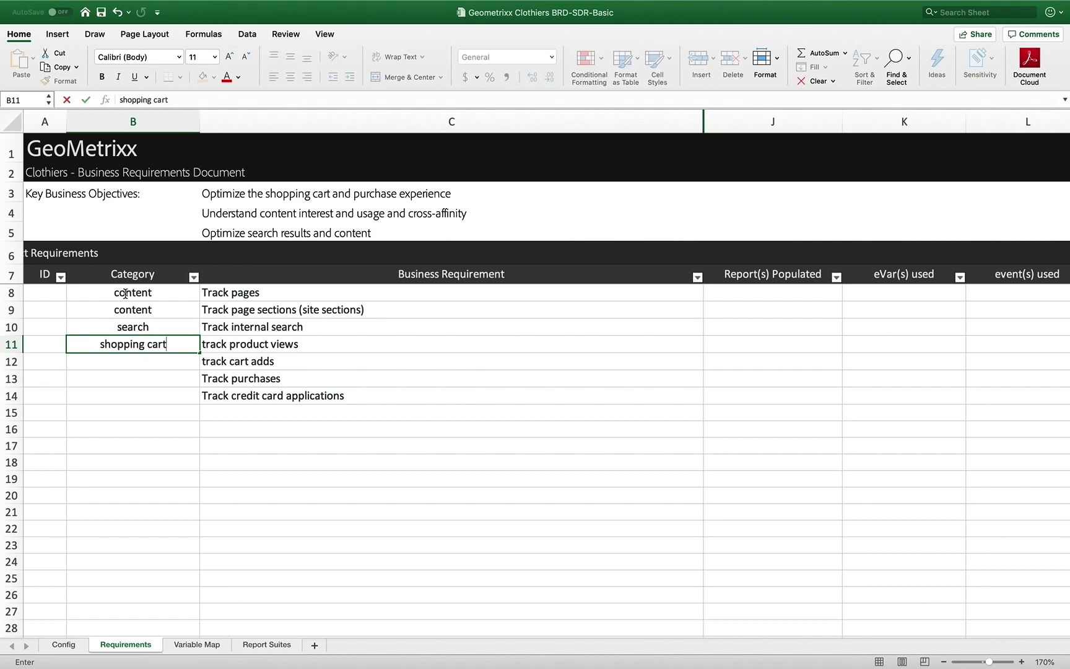
pyautogui.press('Return')
pyautogui.write('s')
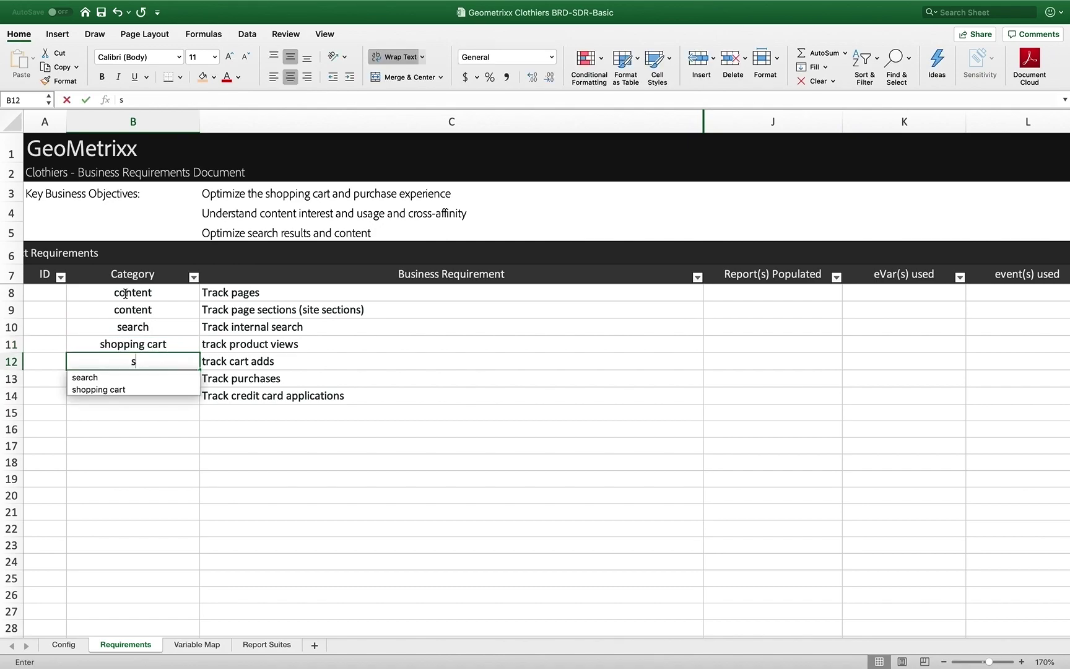
pyautogui.press('Down')
pyautogui.press('Down')
pyautogui.press('Return')
pyautogui.write('s')
pyautogui.press('Down')
pyautogui.press('Down')
pyautogui.press('Return')
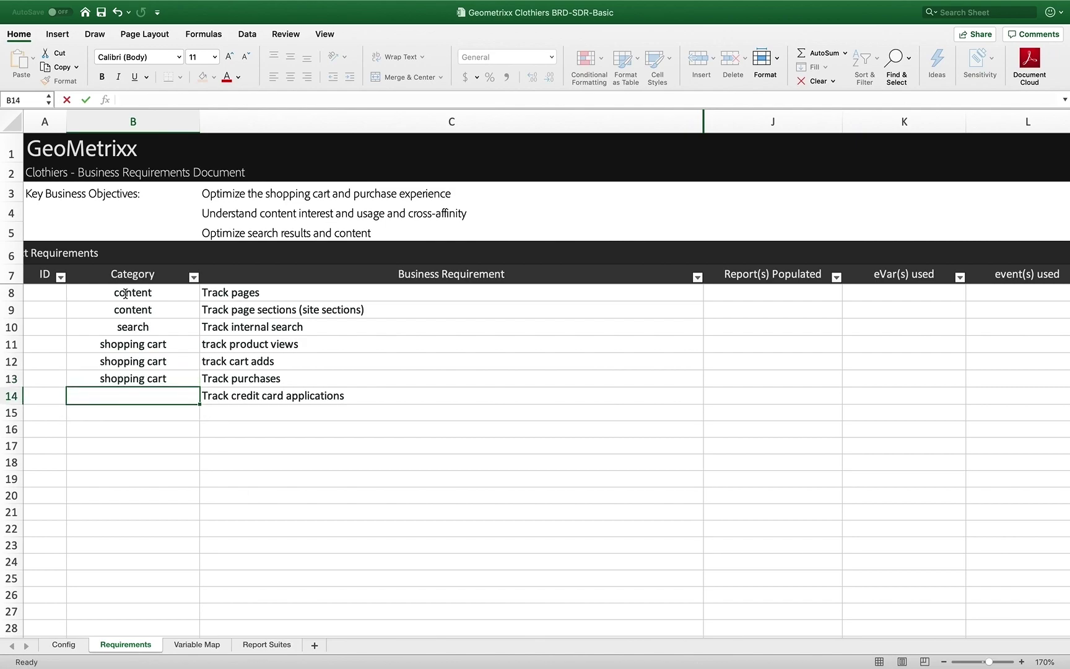
pyautogui.write('s')
pyautogui.press('BackSpace')
pyautogui.write('credit card')
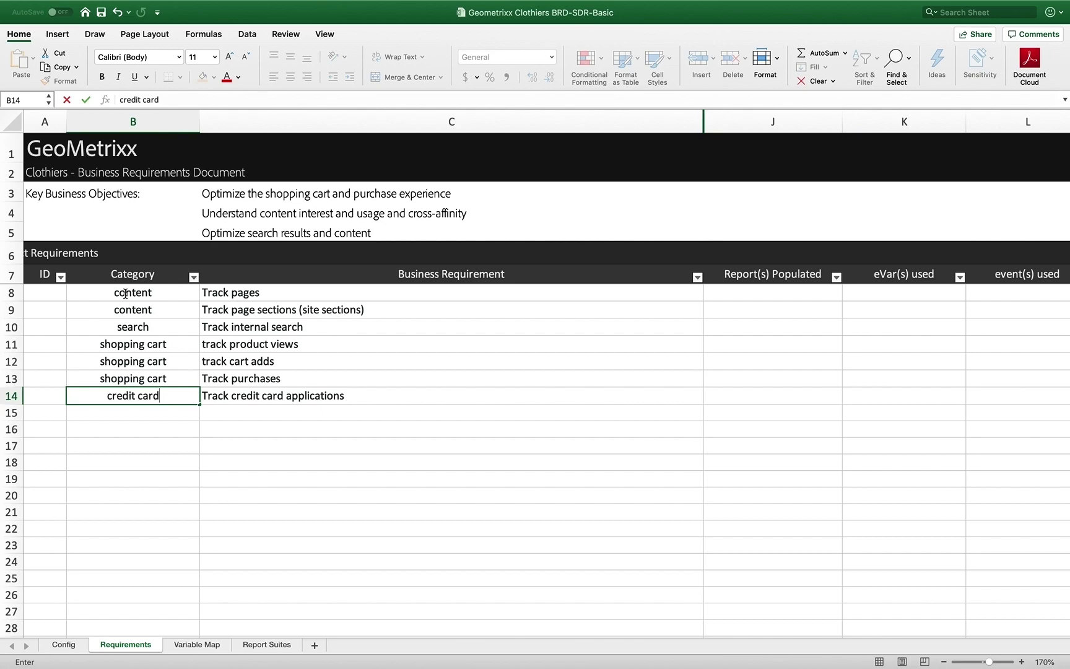
pyautogui.press('Return')
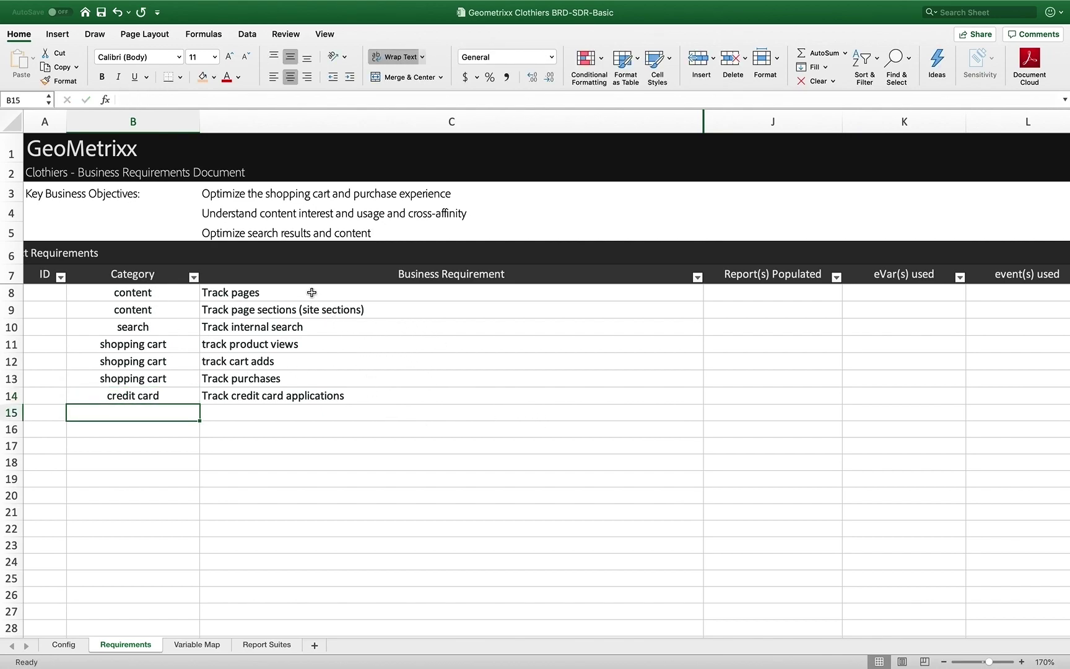
pyautogui.moveTo(312, 292); pyautogui.dragTo(319, 398)
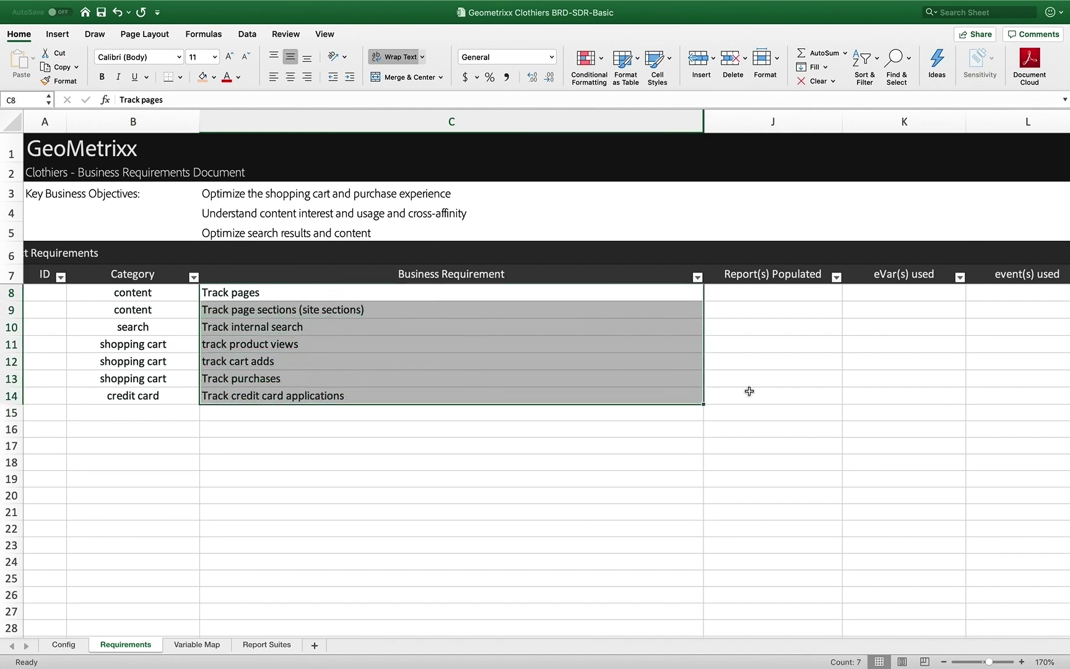
pyautogui.click(840, 365)
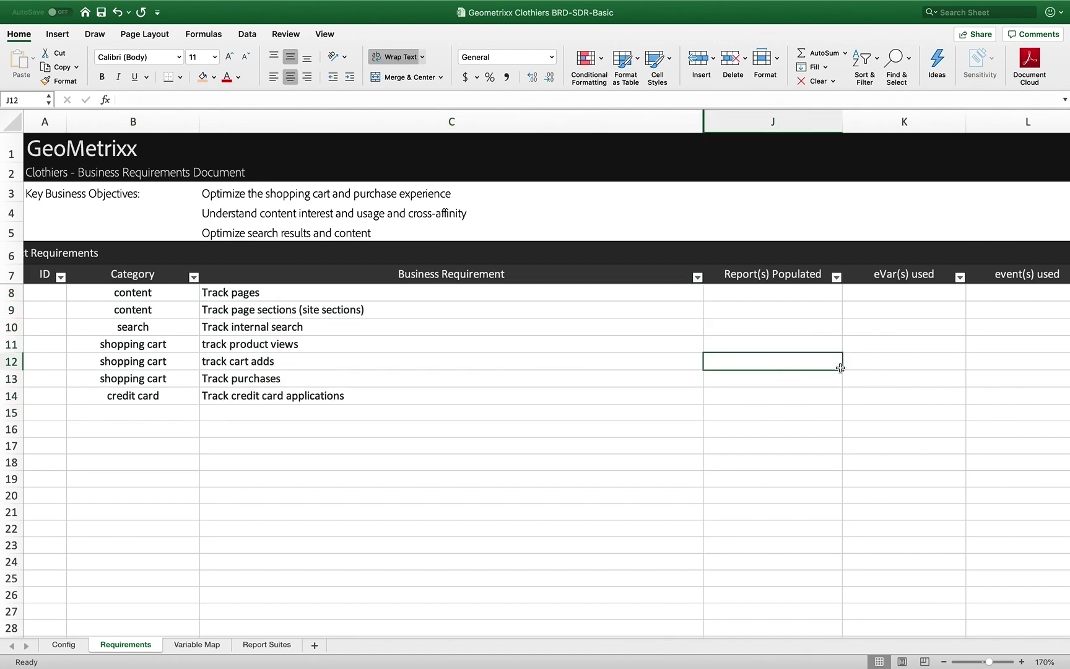
pyautogui.hscroll(1, 857, 352)
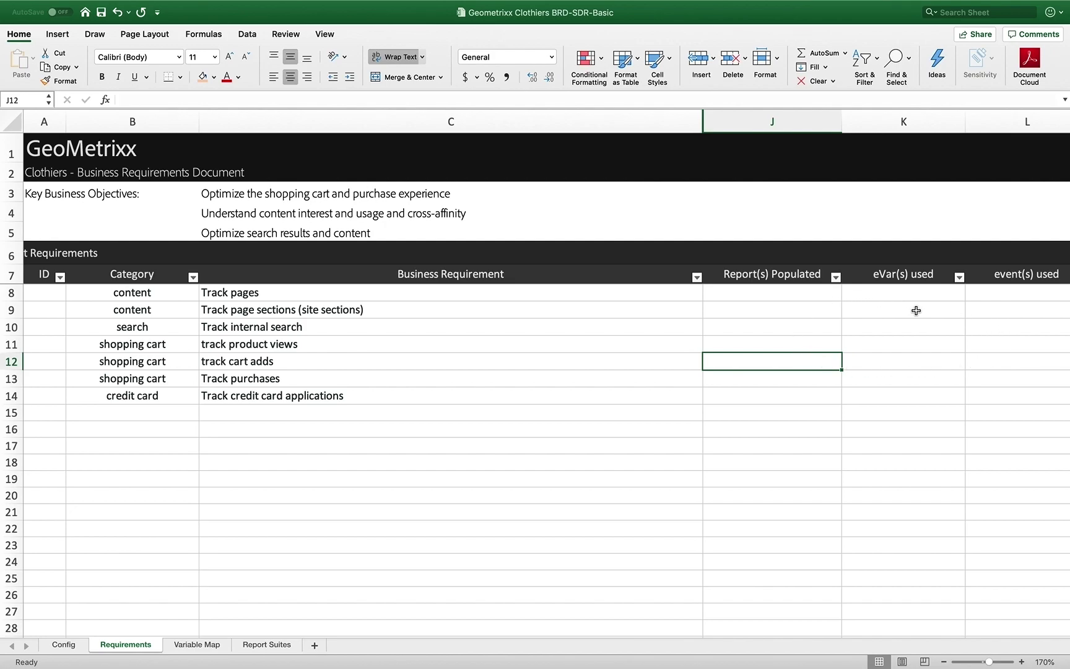
pyautogui.hscroll(3, 916, 310)
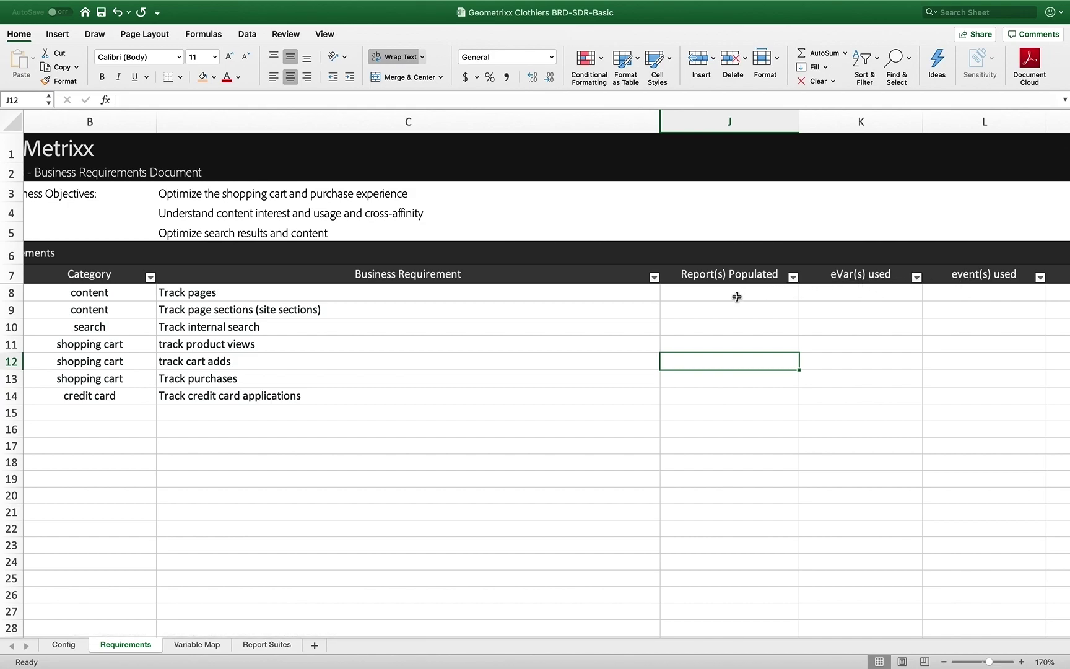
pyautogui.hscroll(8, 735, 296)
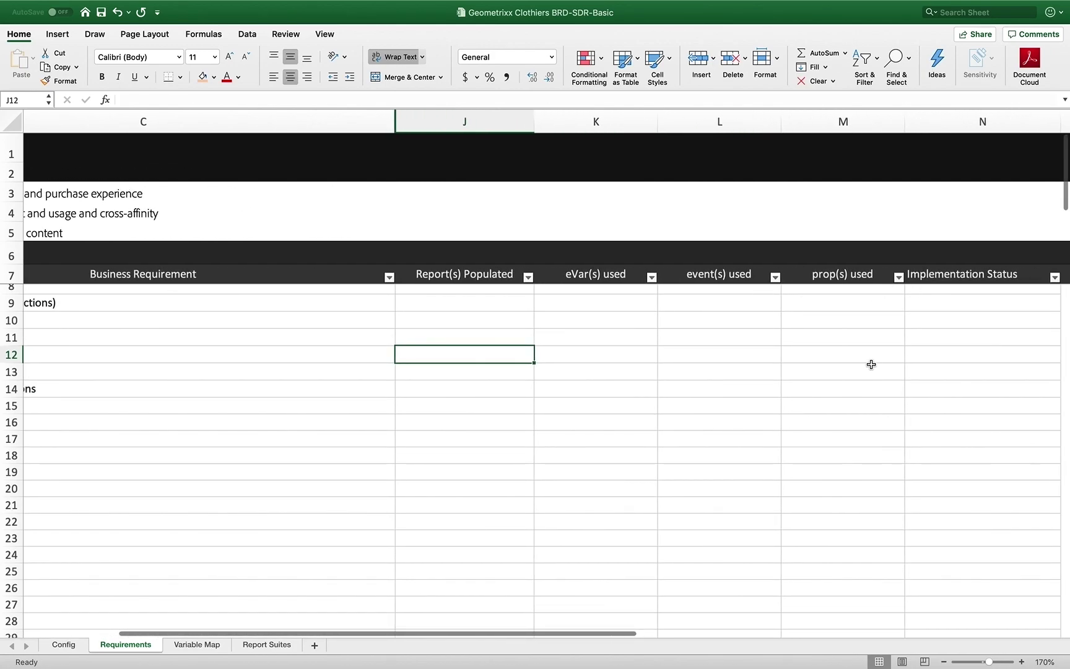
pyautogui.hscroll(-9, 971, 375)
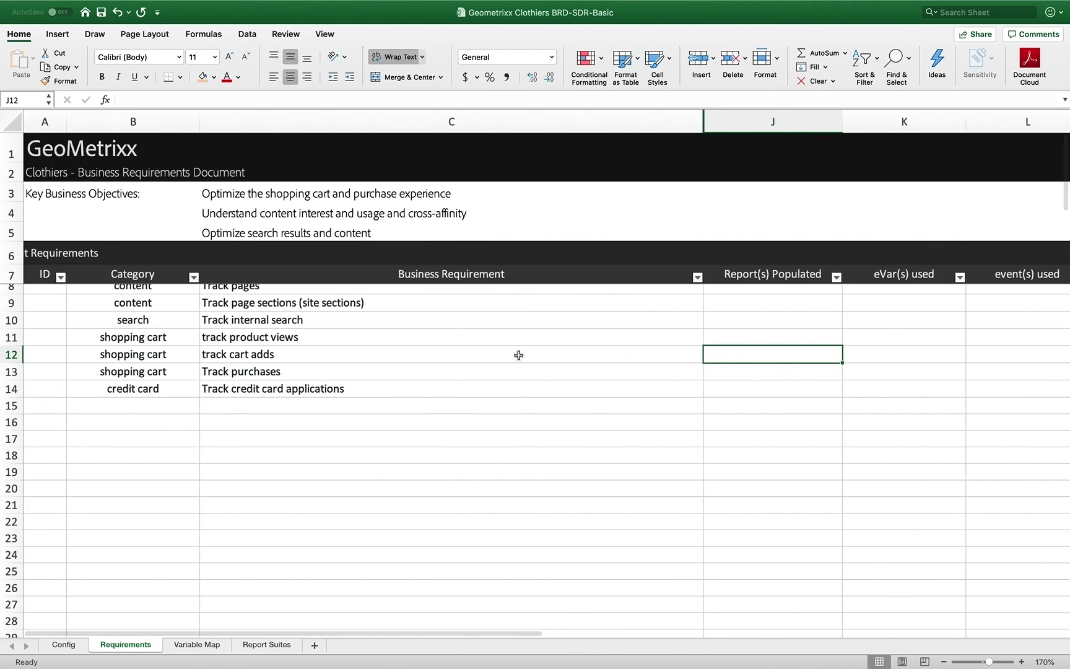
pyautogui.scroll(1, 521, 354)
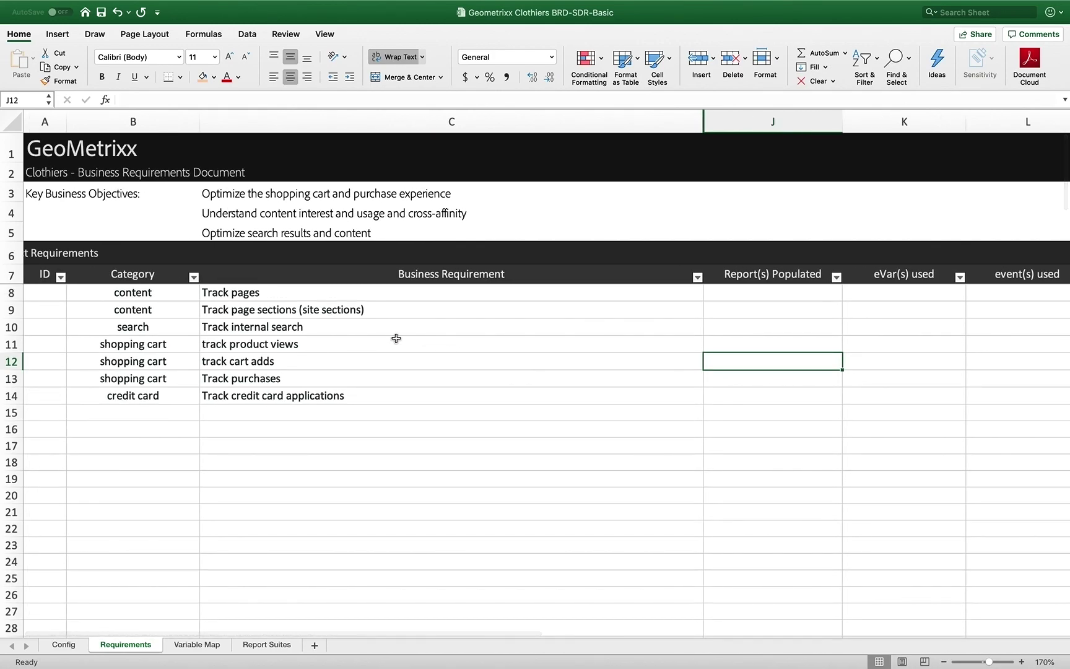